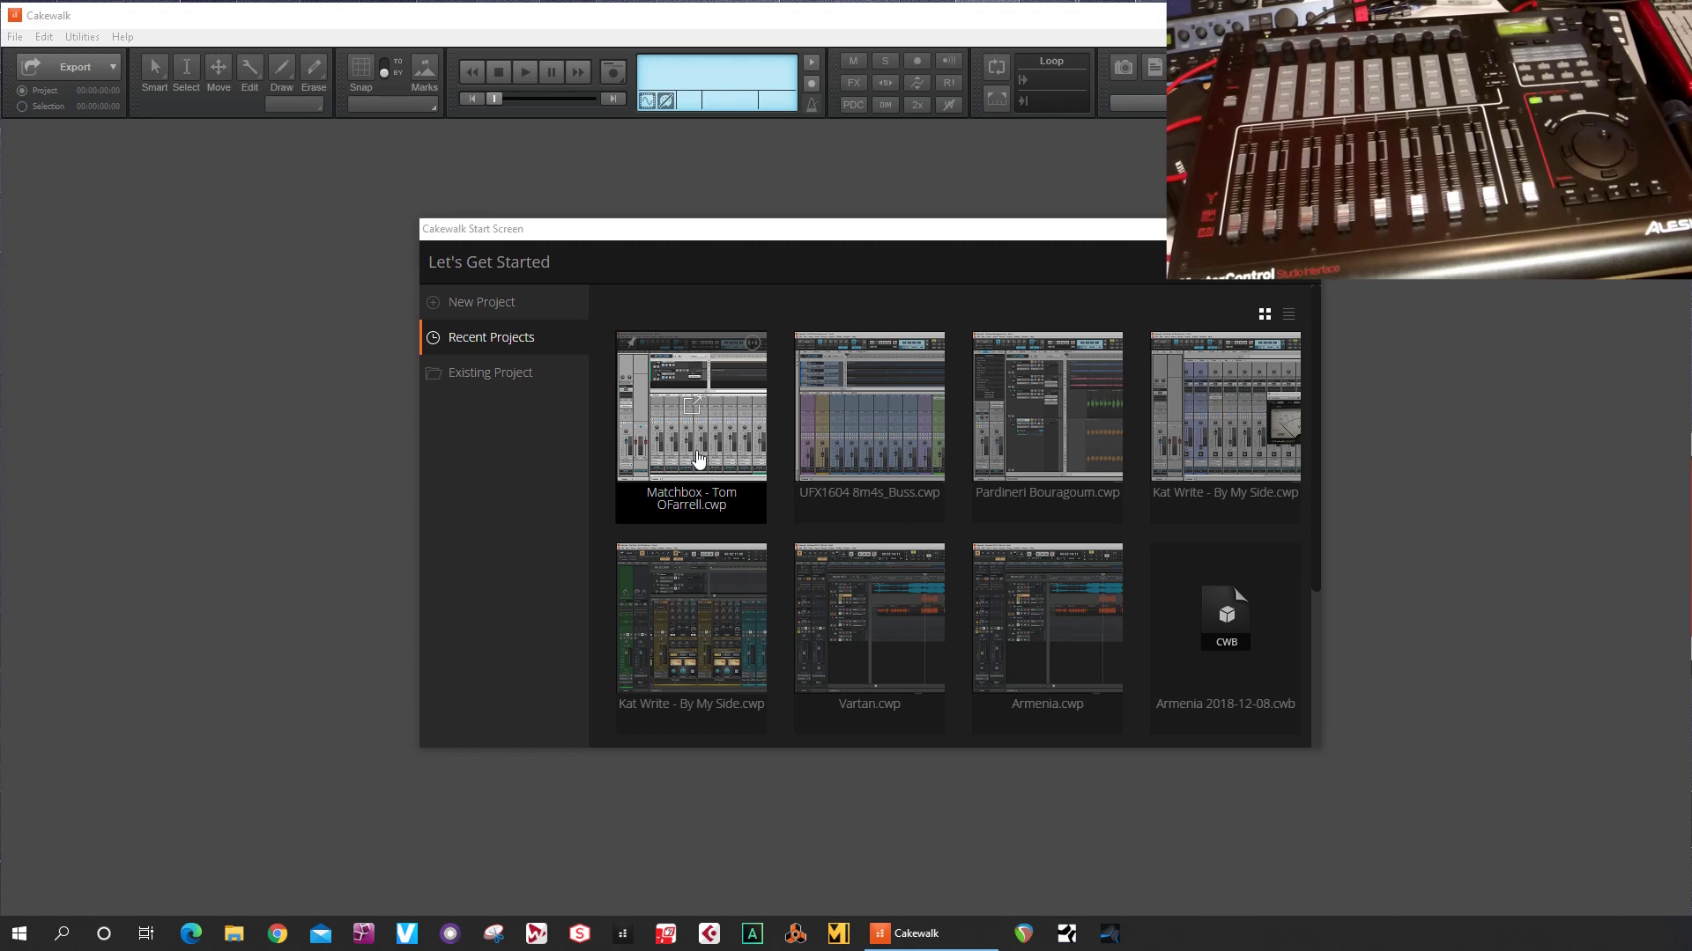
# Open the recent Matchbox project from the start screen
pyautogui.click(697, 458)
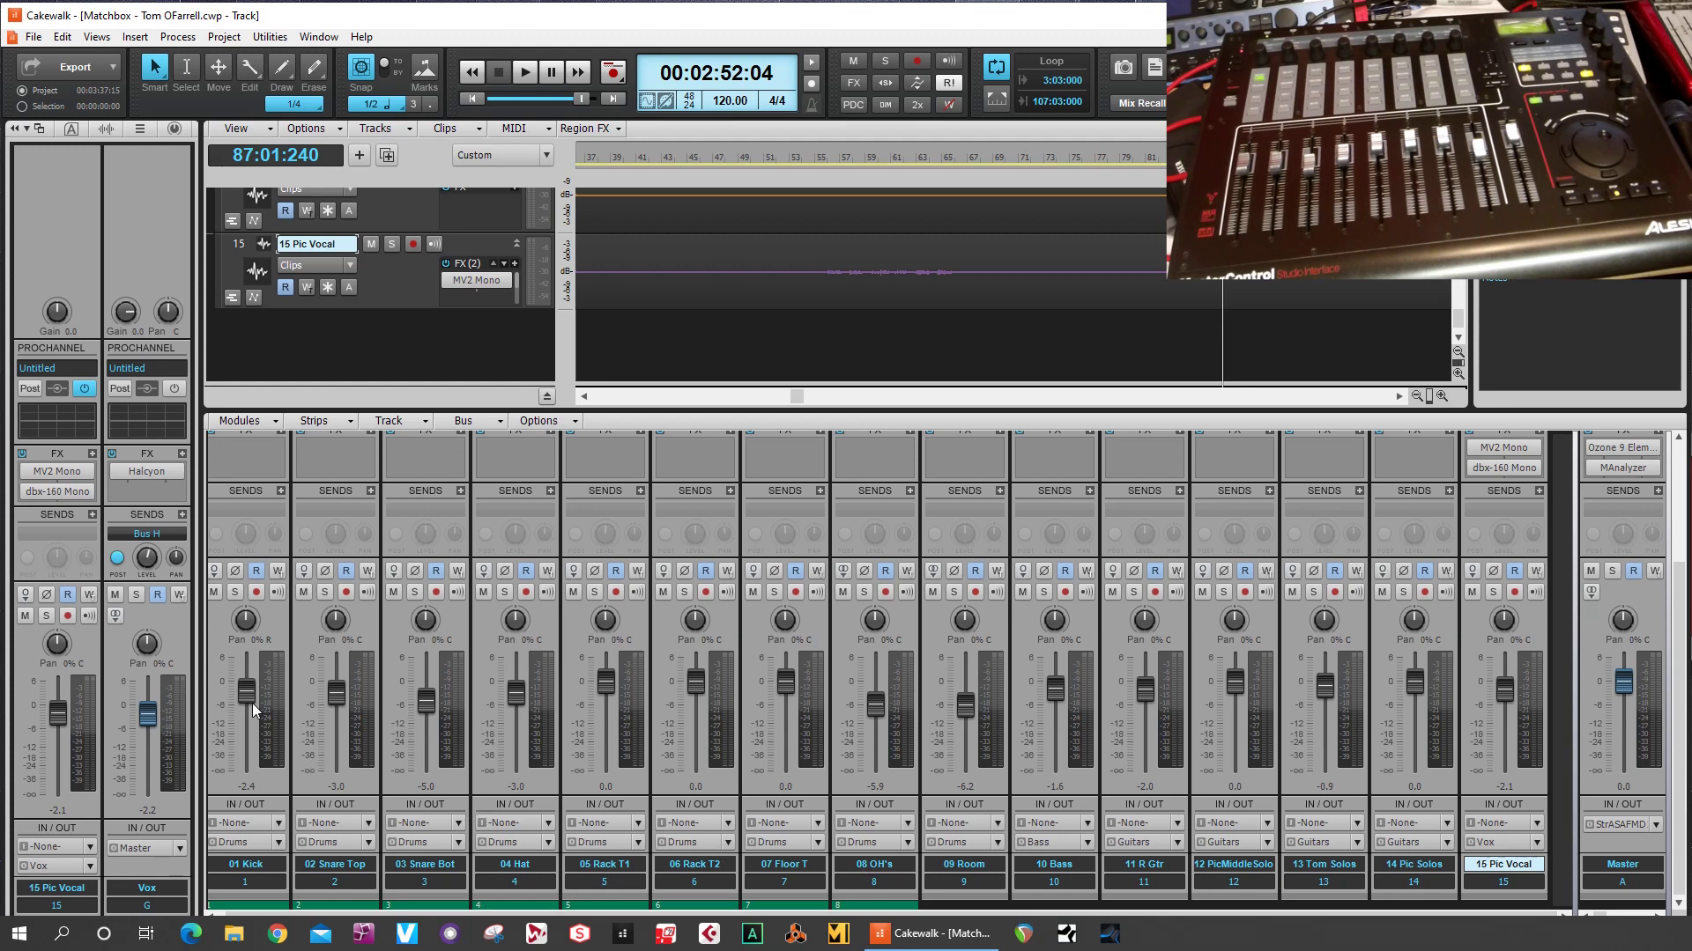
pyautogui.moveTo(253, 709)
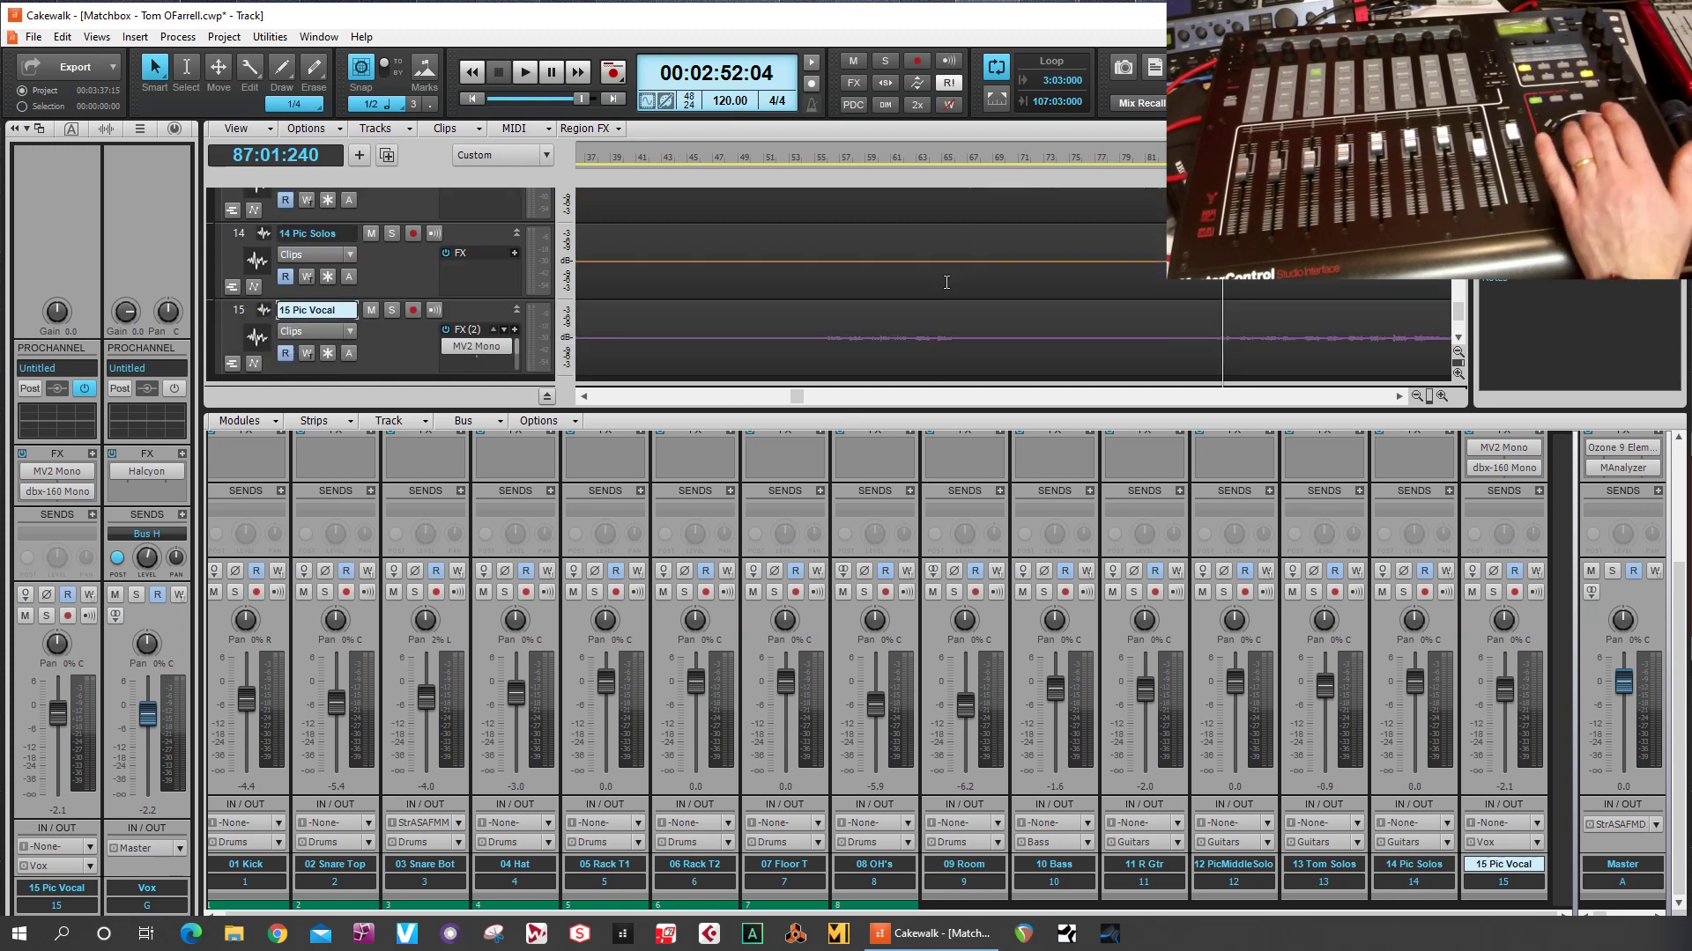
# Select the clip on the 14 Pic Solos track and dismiss the audio playback device warning
pyautogui.scroll(1, 960, 256)
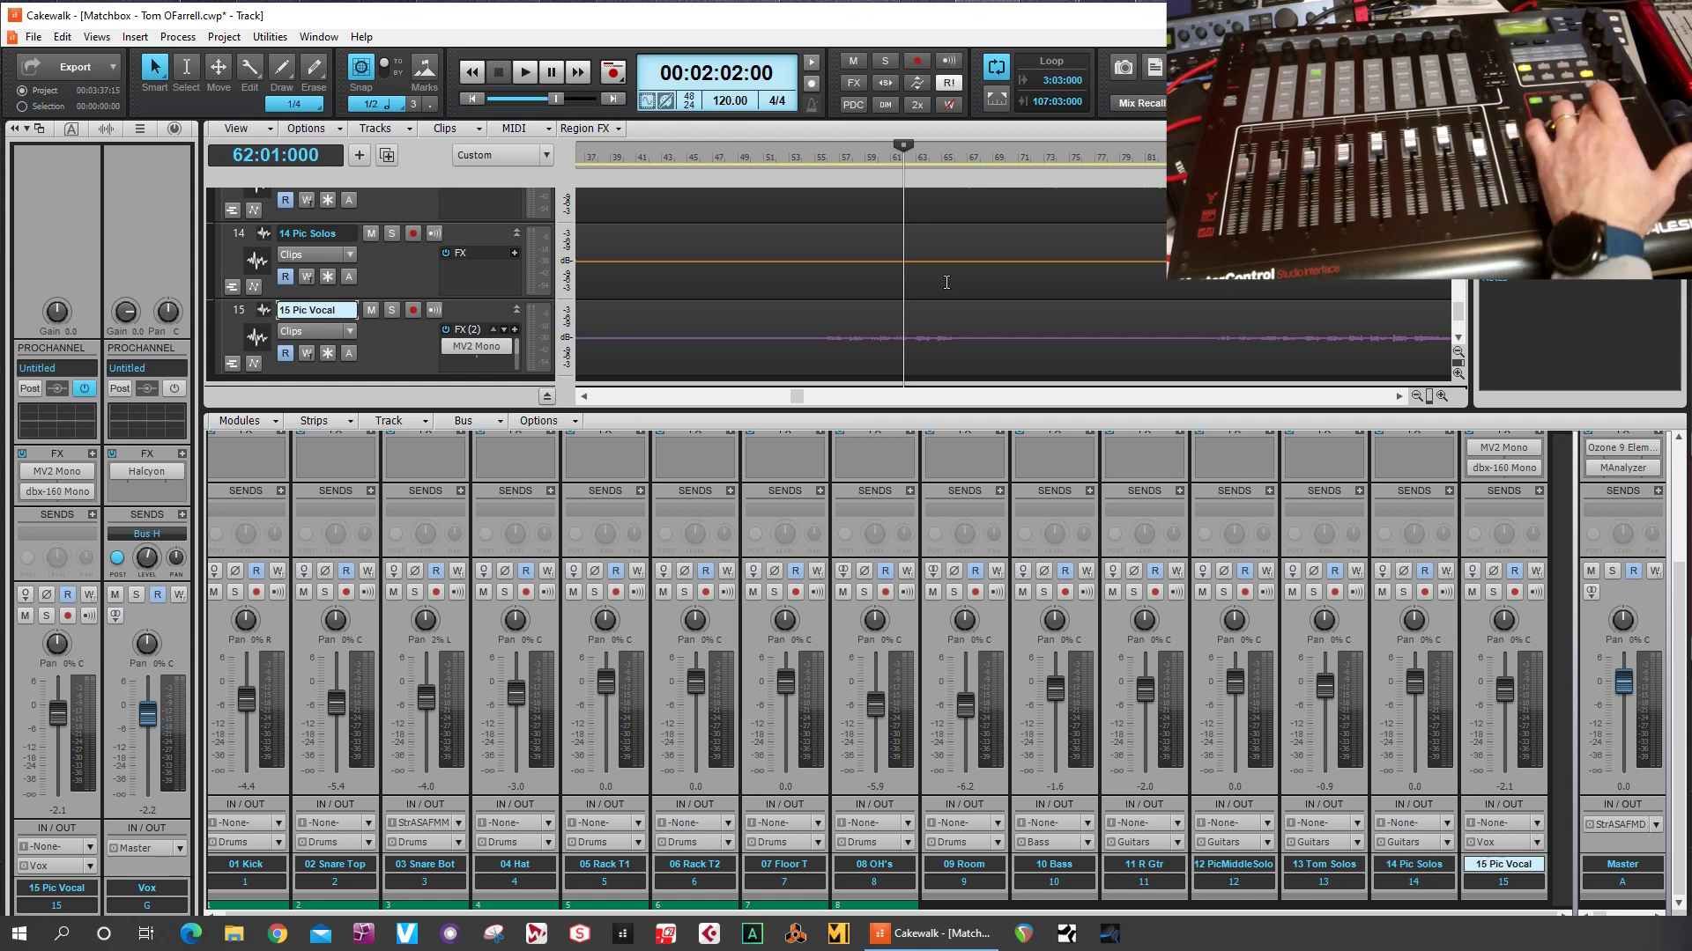
pyautogui.click(946, 281)
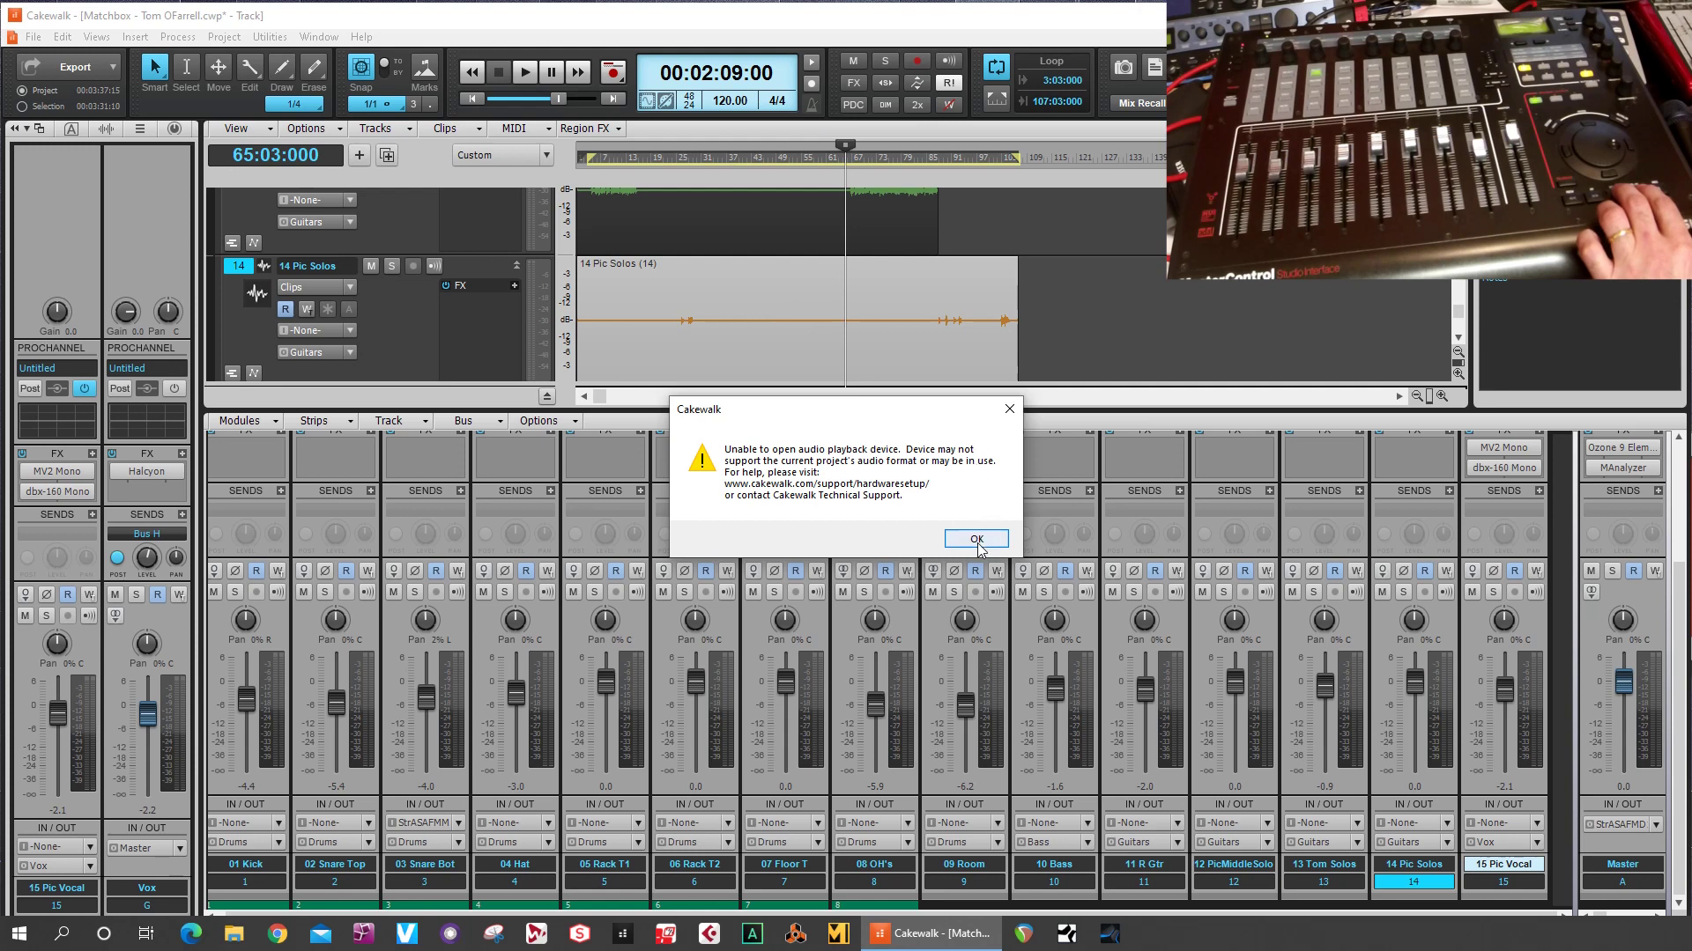
pyautogui.click(976, 540)
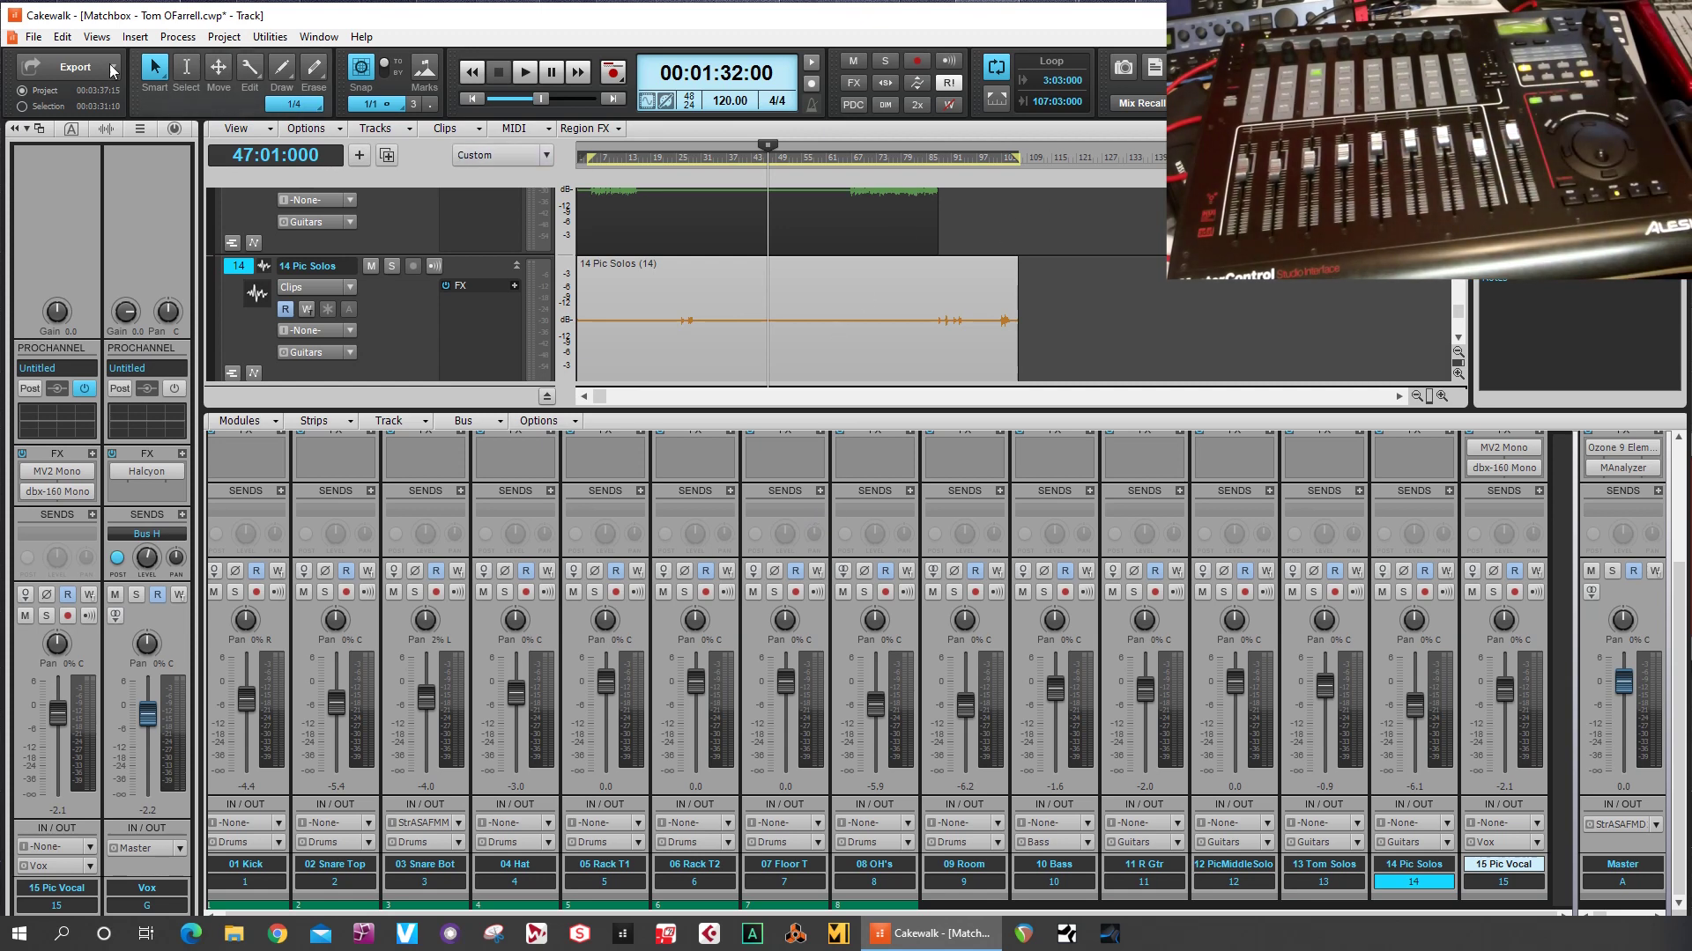
# Examine the enabled audio input and output drivers in the preferences, widening both Friendly Name columns to read the full names
pyautogui.click(60, 37)
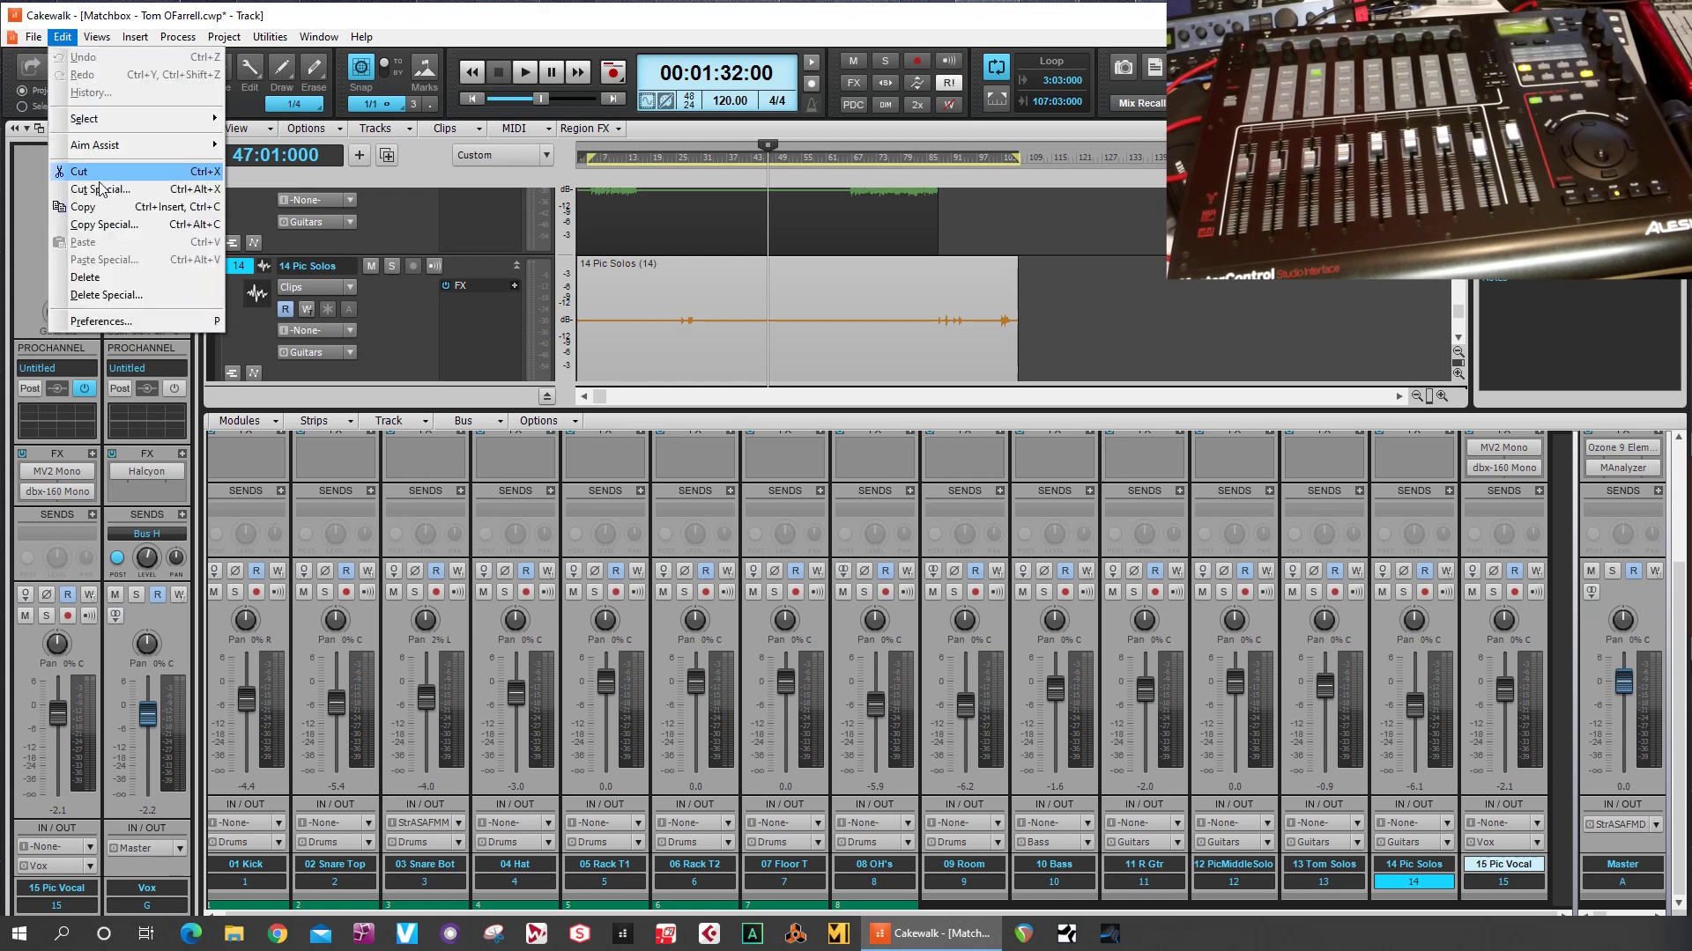
pyautogui.click(115, 321)
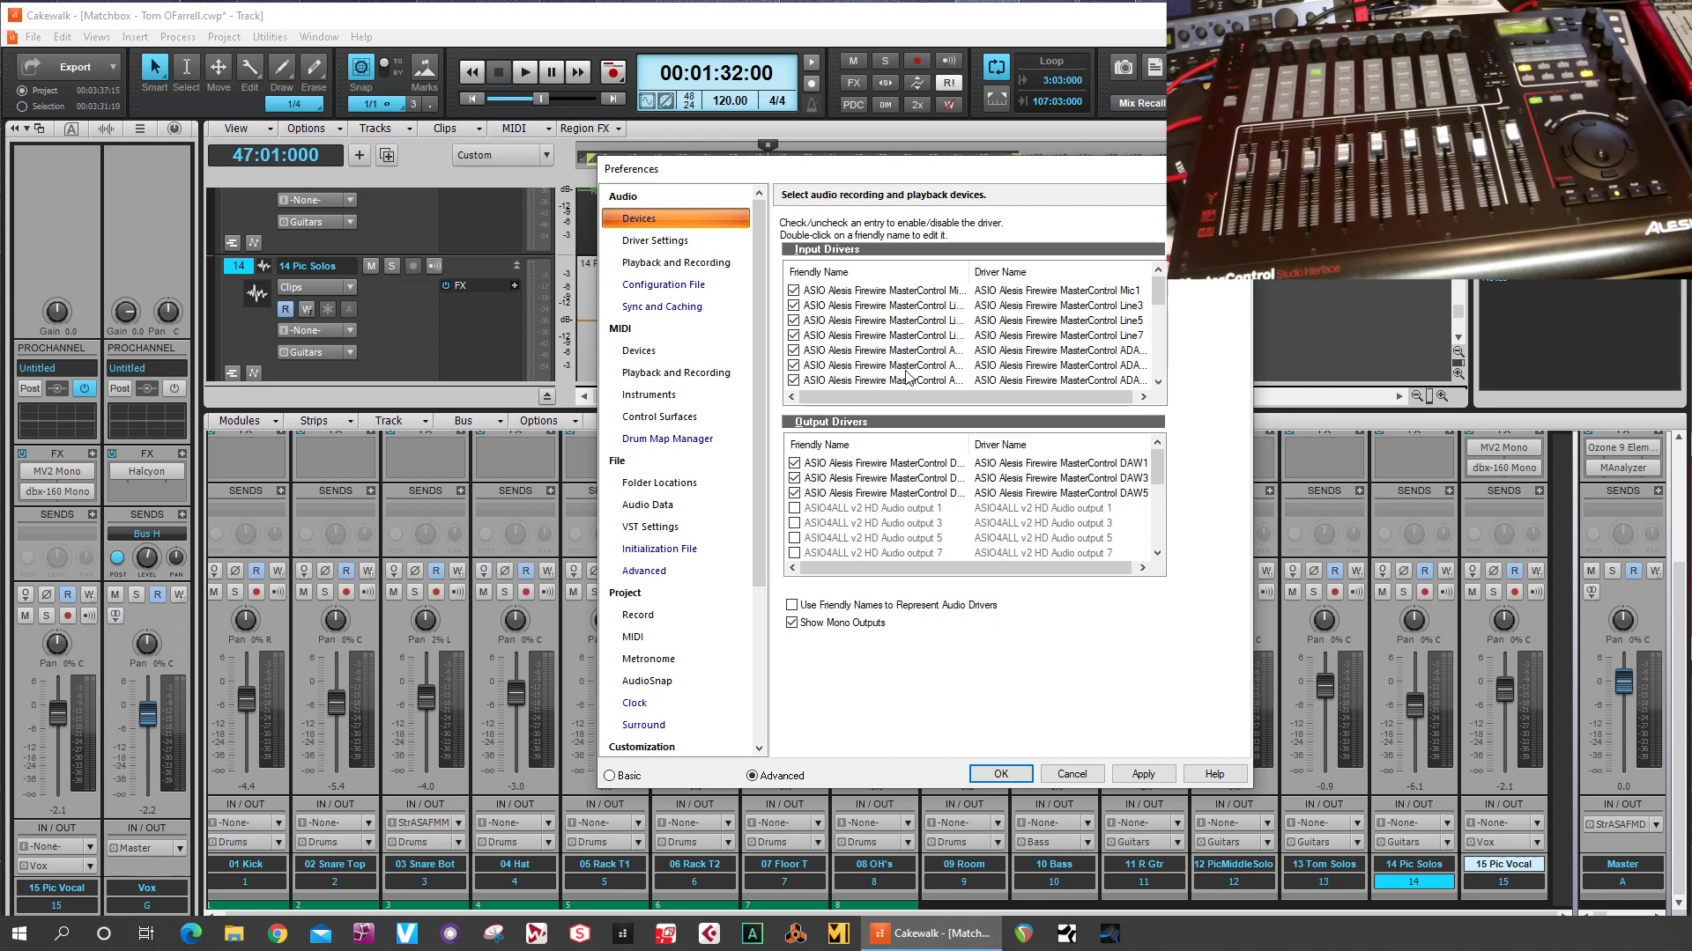
pyautogui.scroll(-2, 931, 361)
pyautogui.scroll(2, 931, 361)
pyautogui.moveTo(968, 270); pyautogui.dragTo(1047, 272)
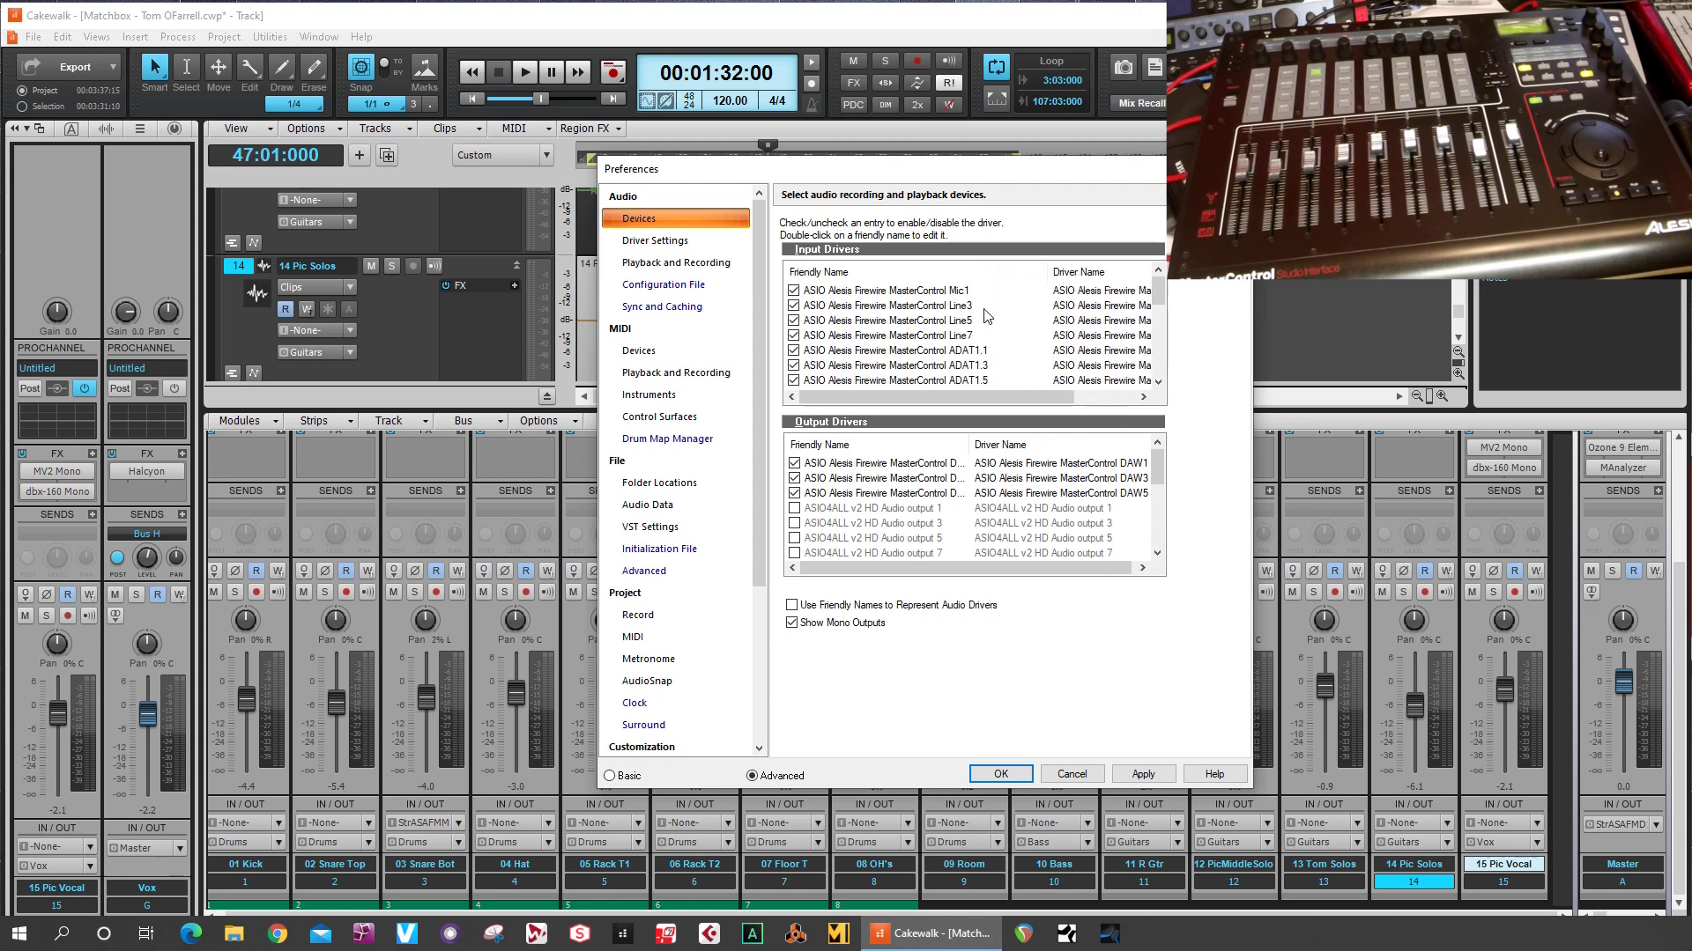
pyautogui.scroll(-1, 991, 348)
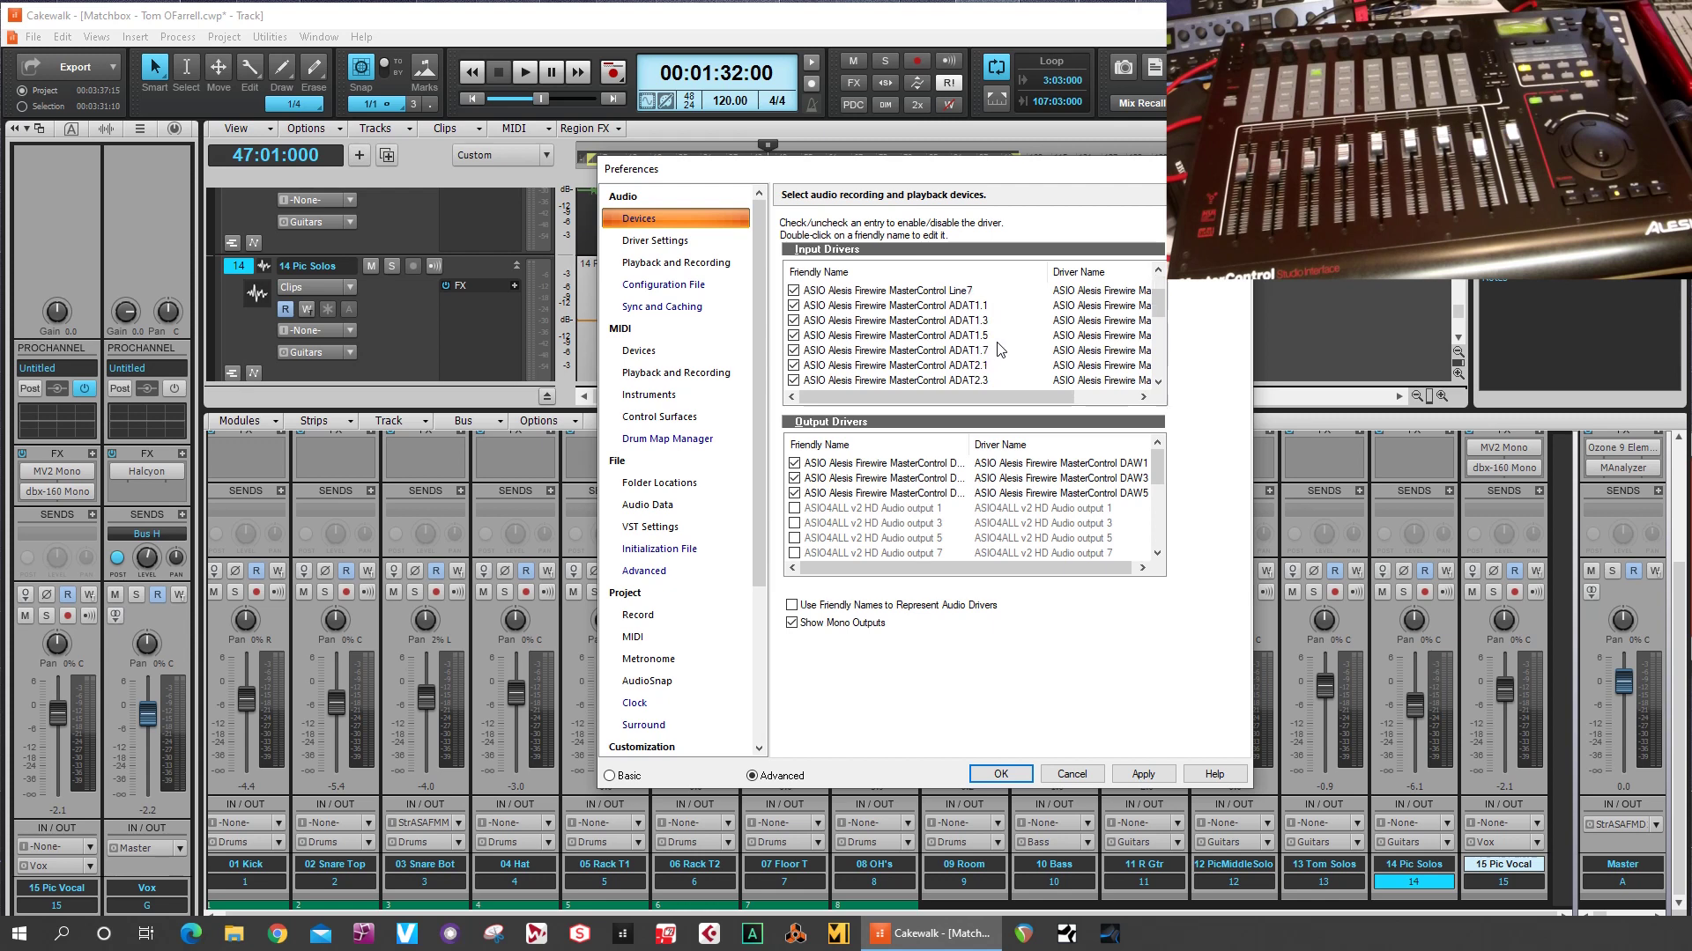
pyautogui.scroll(-1, 1001, 352)
pyautogui.scroll(-1, 1000, 353)
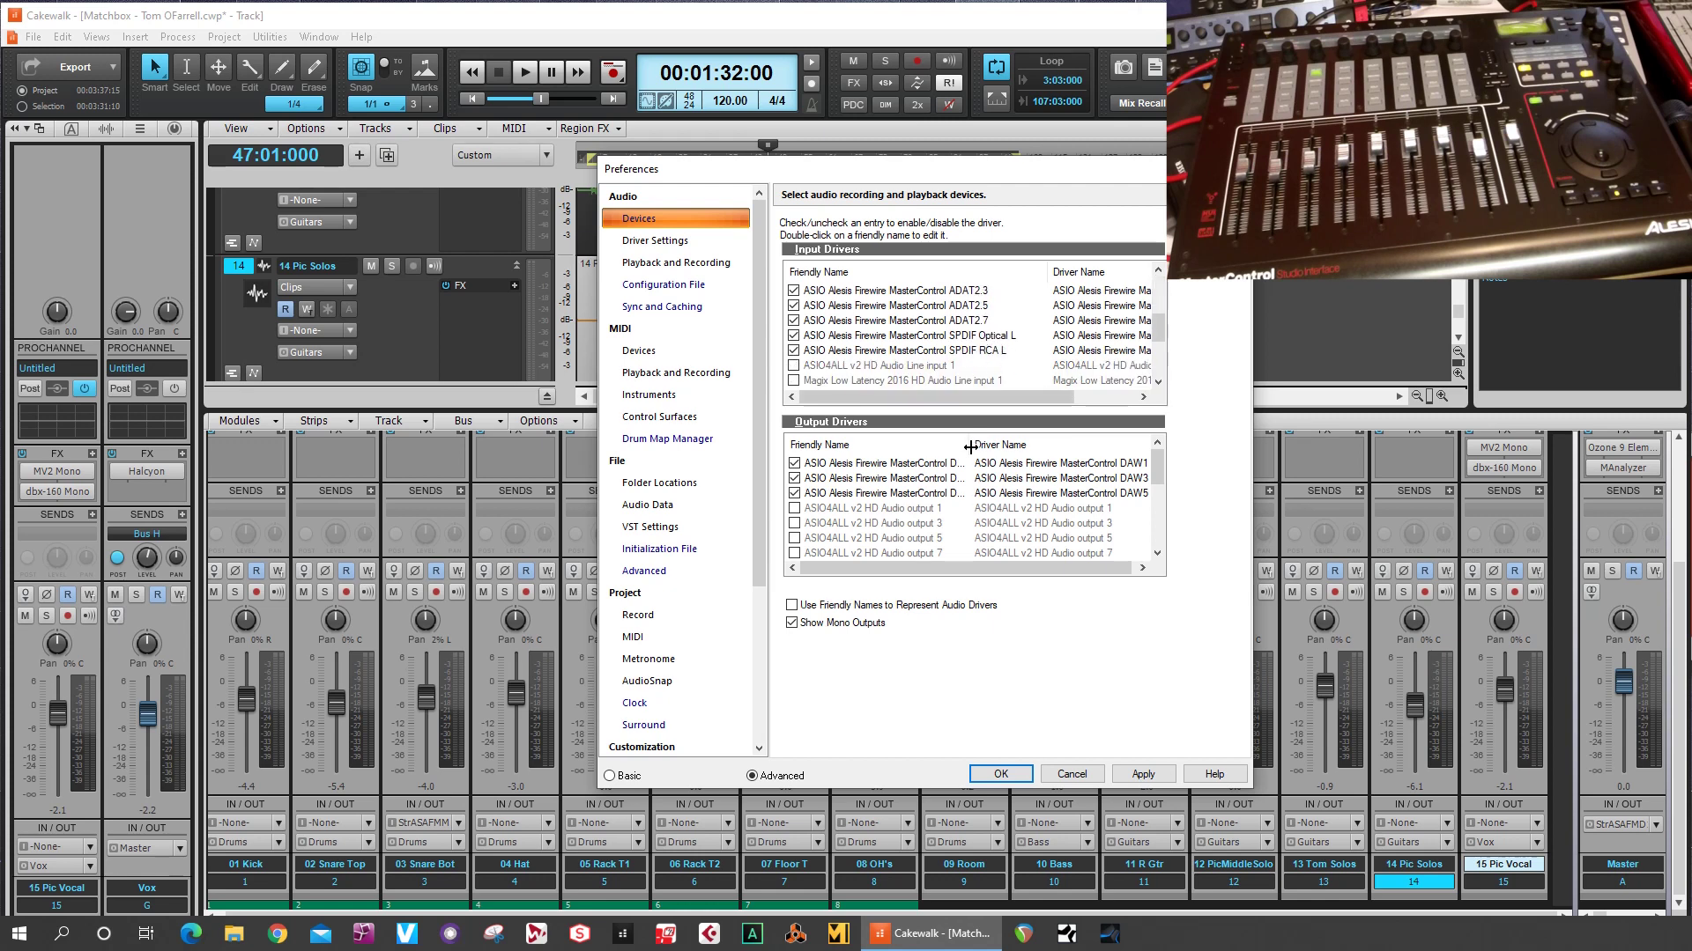
pyautogui.moveTo(969, 445); pyautogui.dragTo(1039, 451)
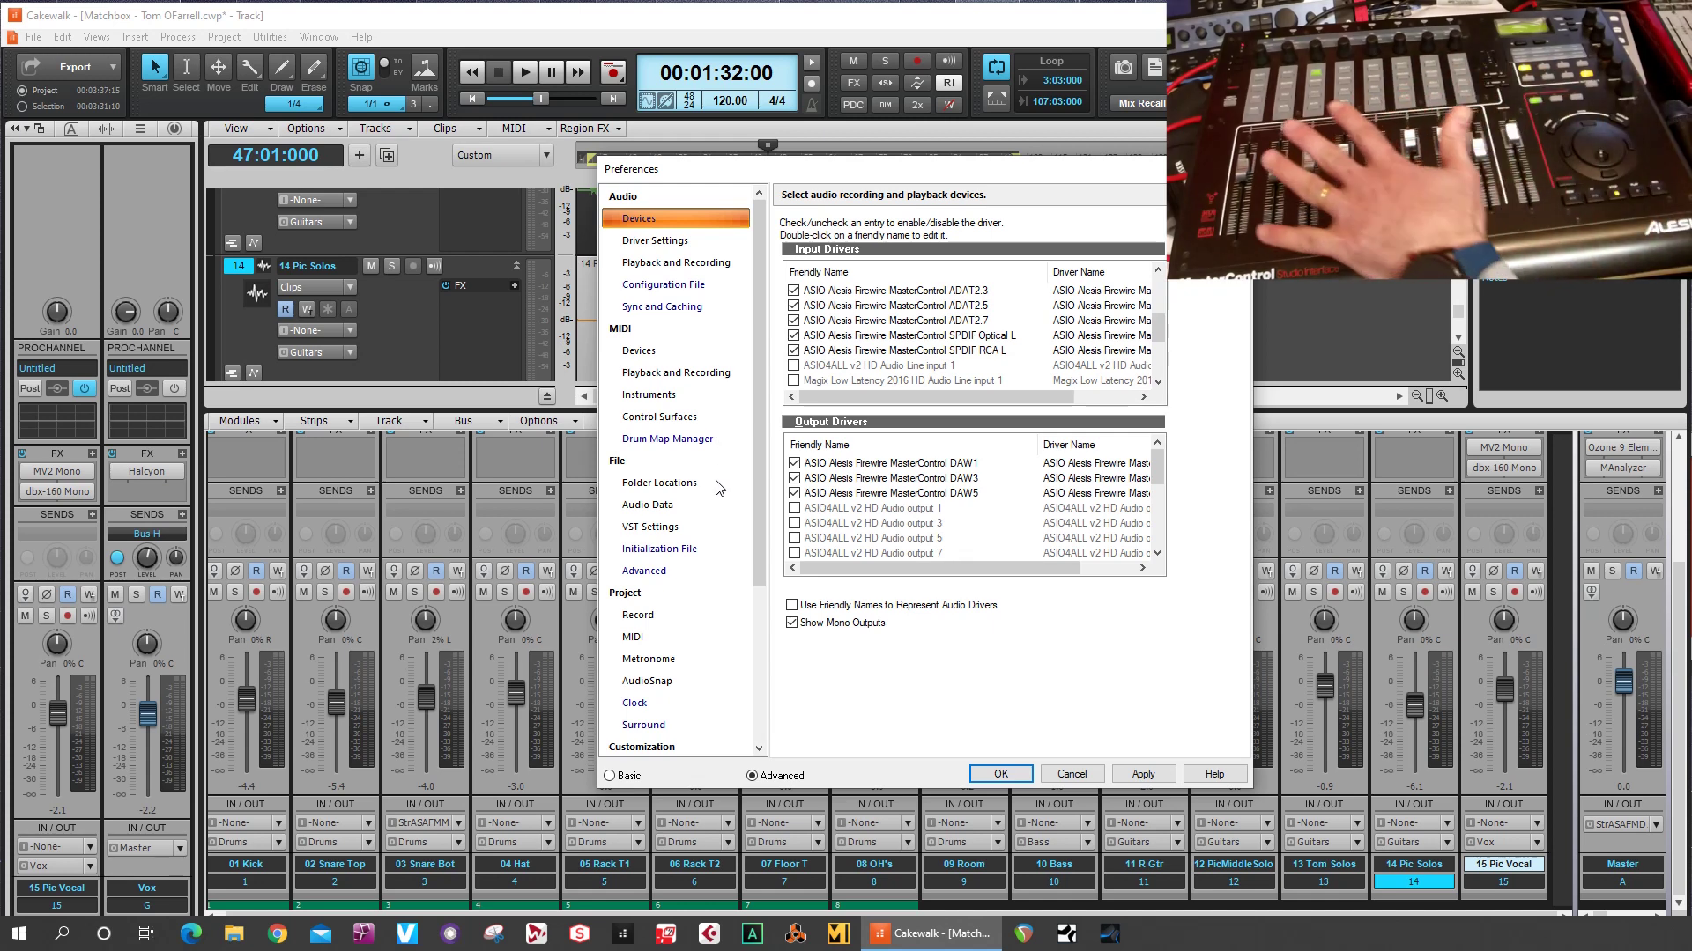
# Review the MIDI input and output devices and the Mackie Control entry among the connected control surfaces
pyautogui.click(640, 352)
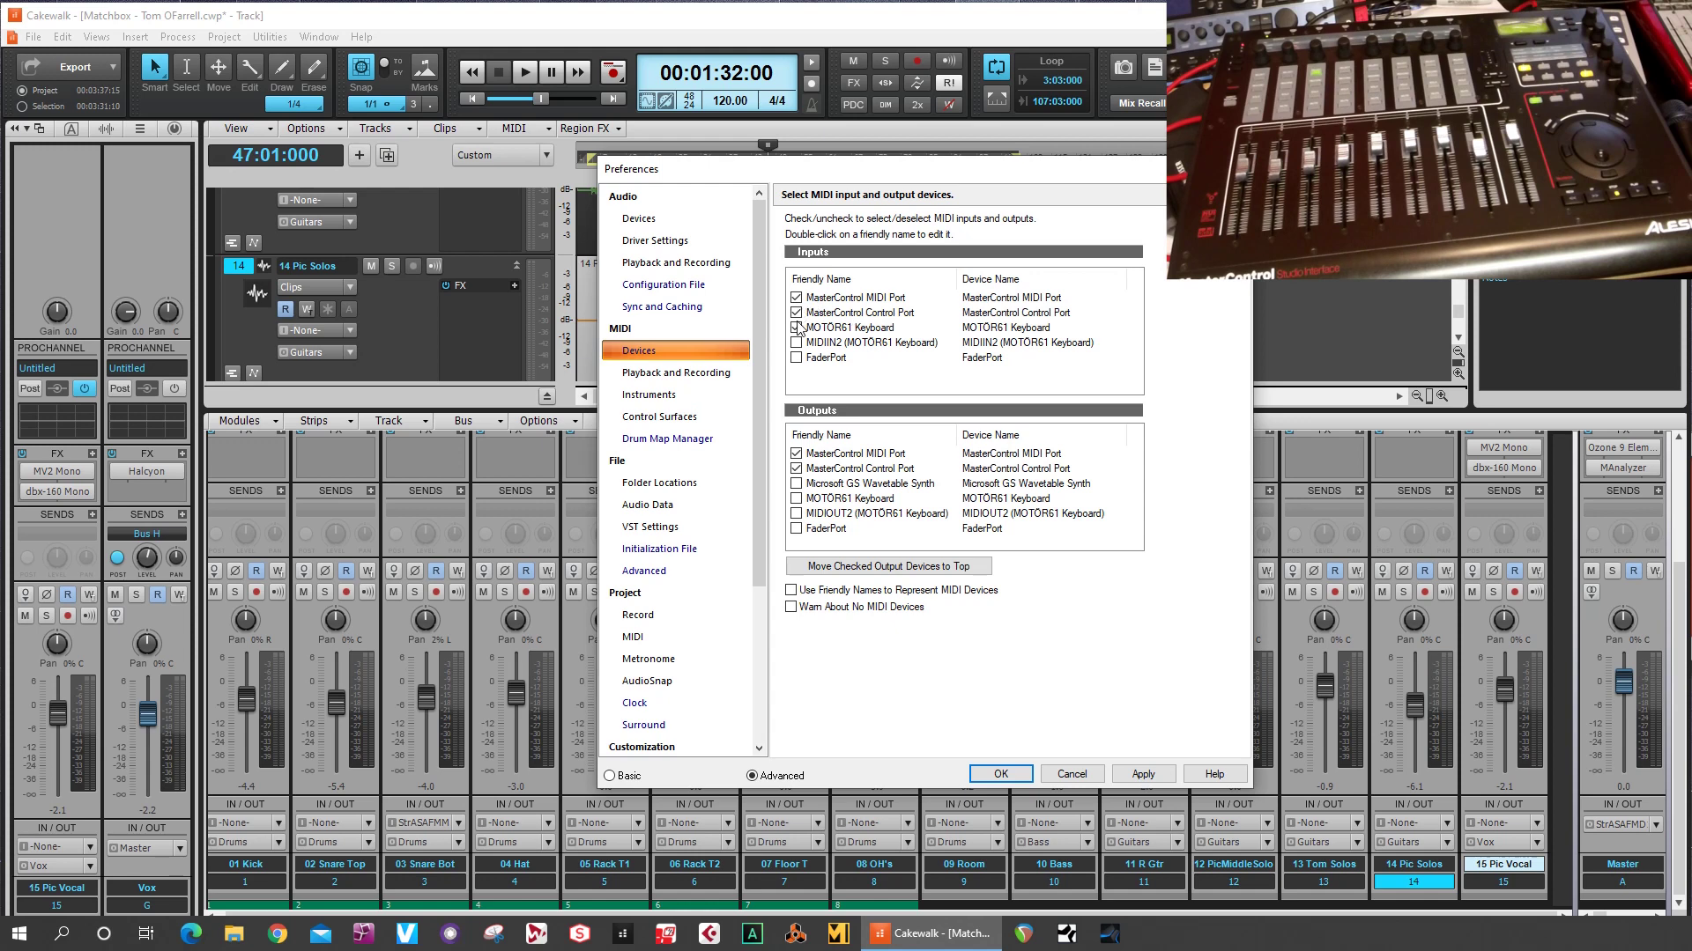
pyautogui.click(663, 418)
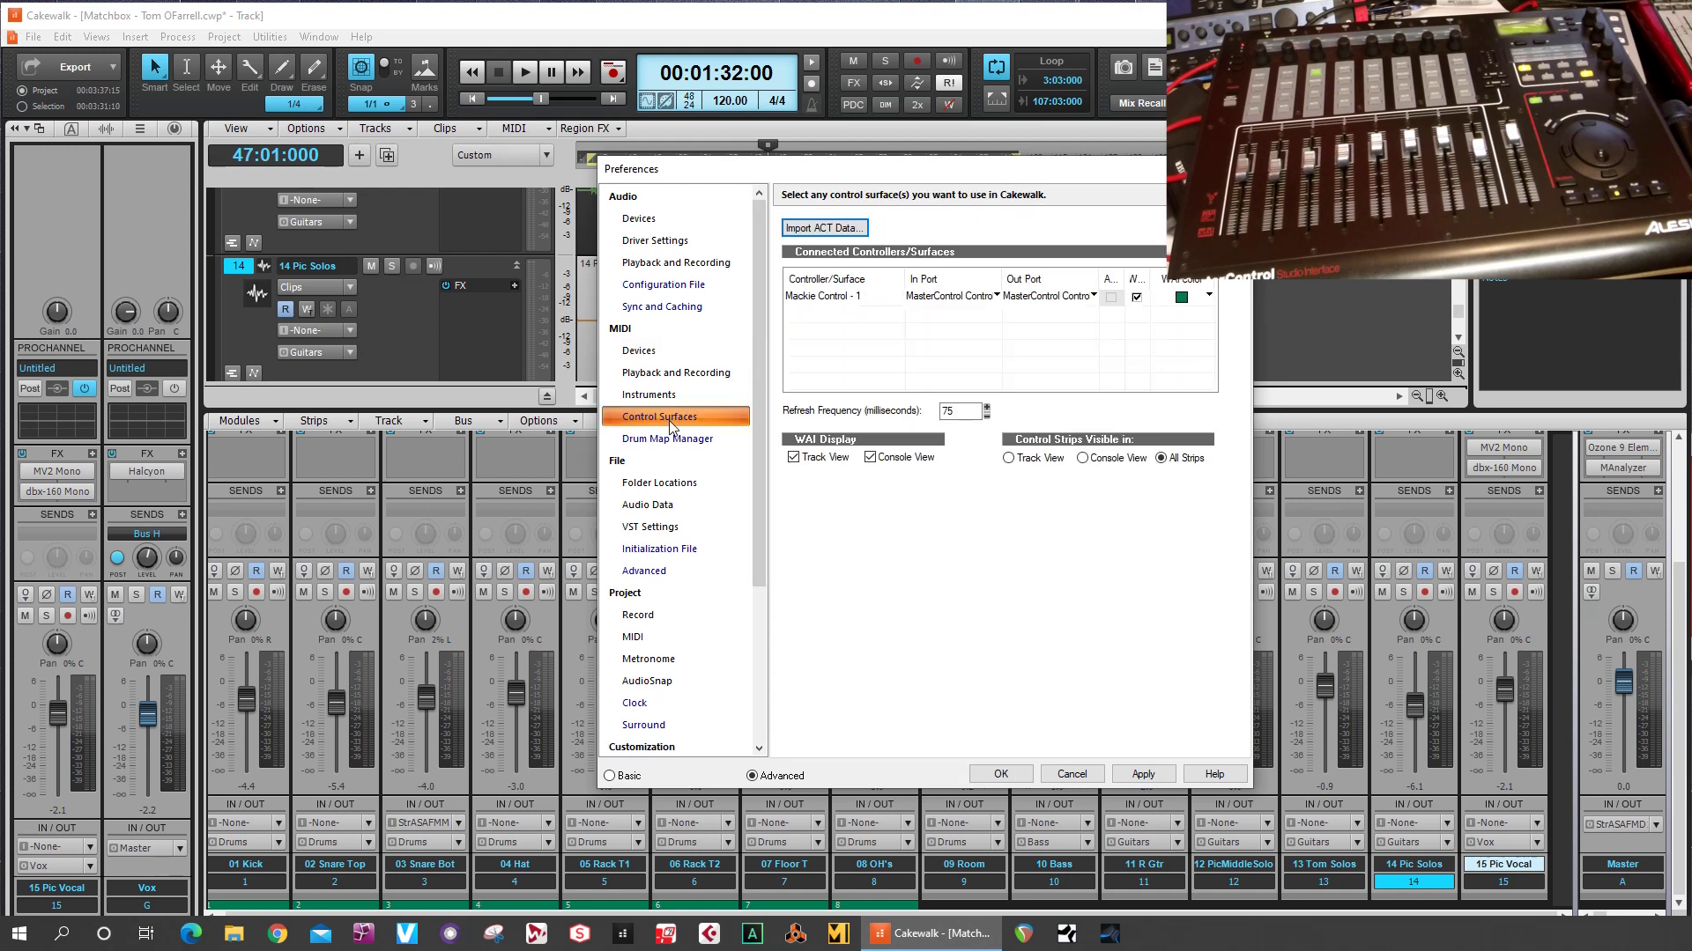
pyautogui.click(806, 298)
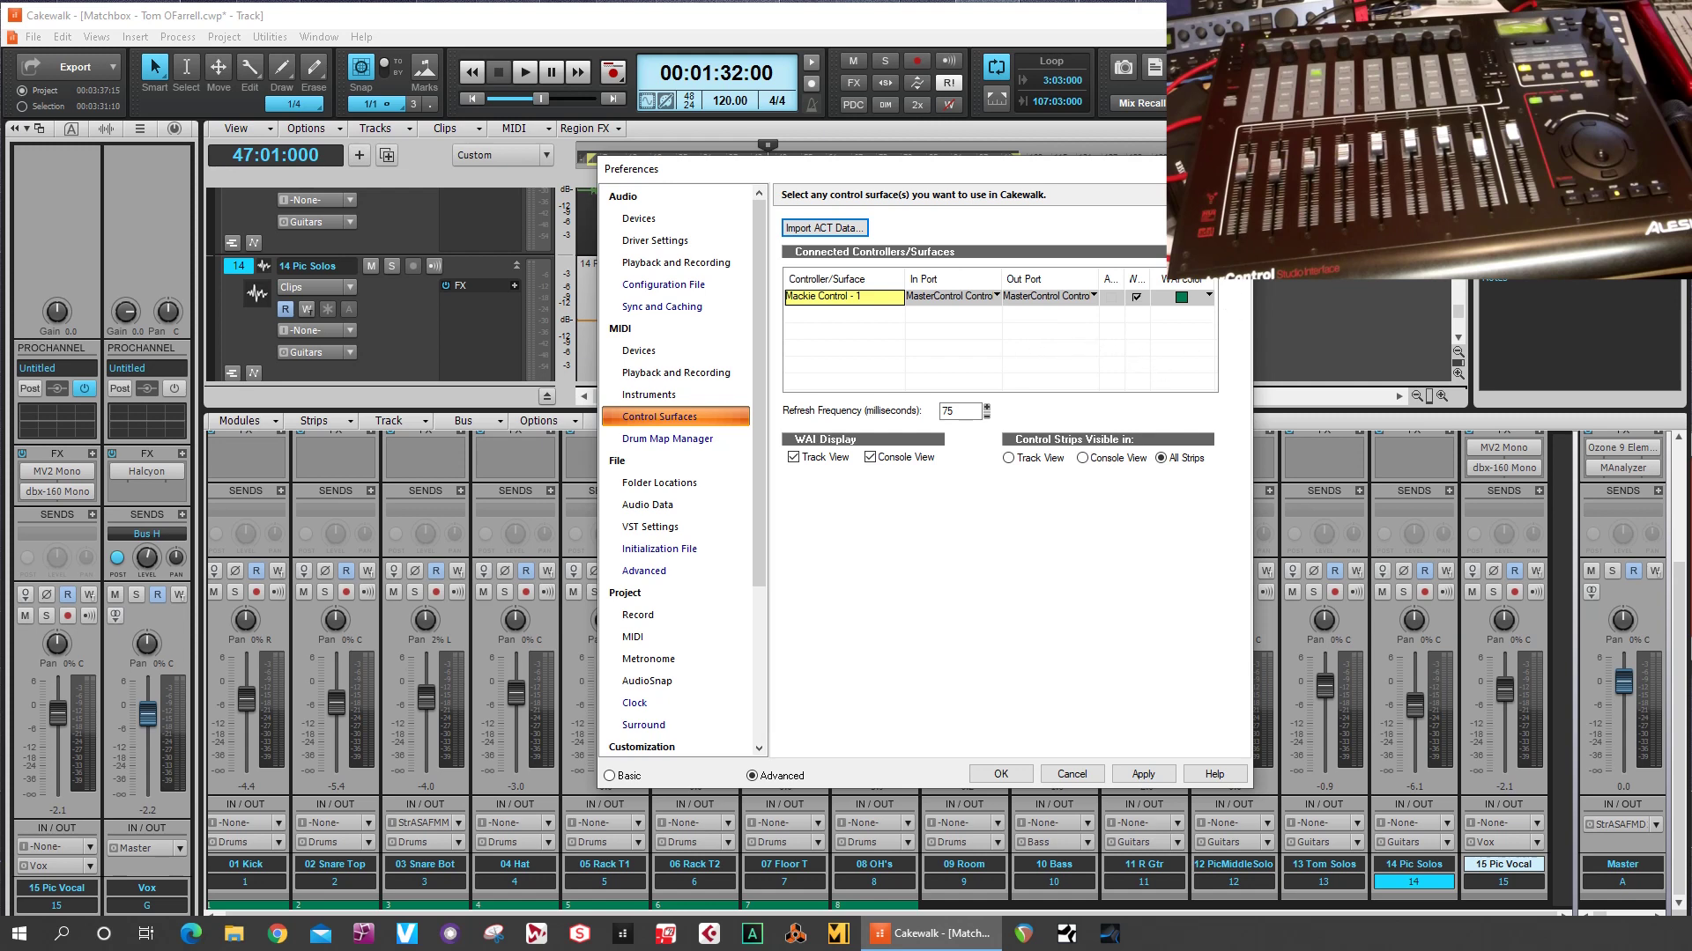
# Try adding a Mackie Control surface with MasterControl Control Port as input and output, and cancel the preferences
pyautogui.click(1194, 253)
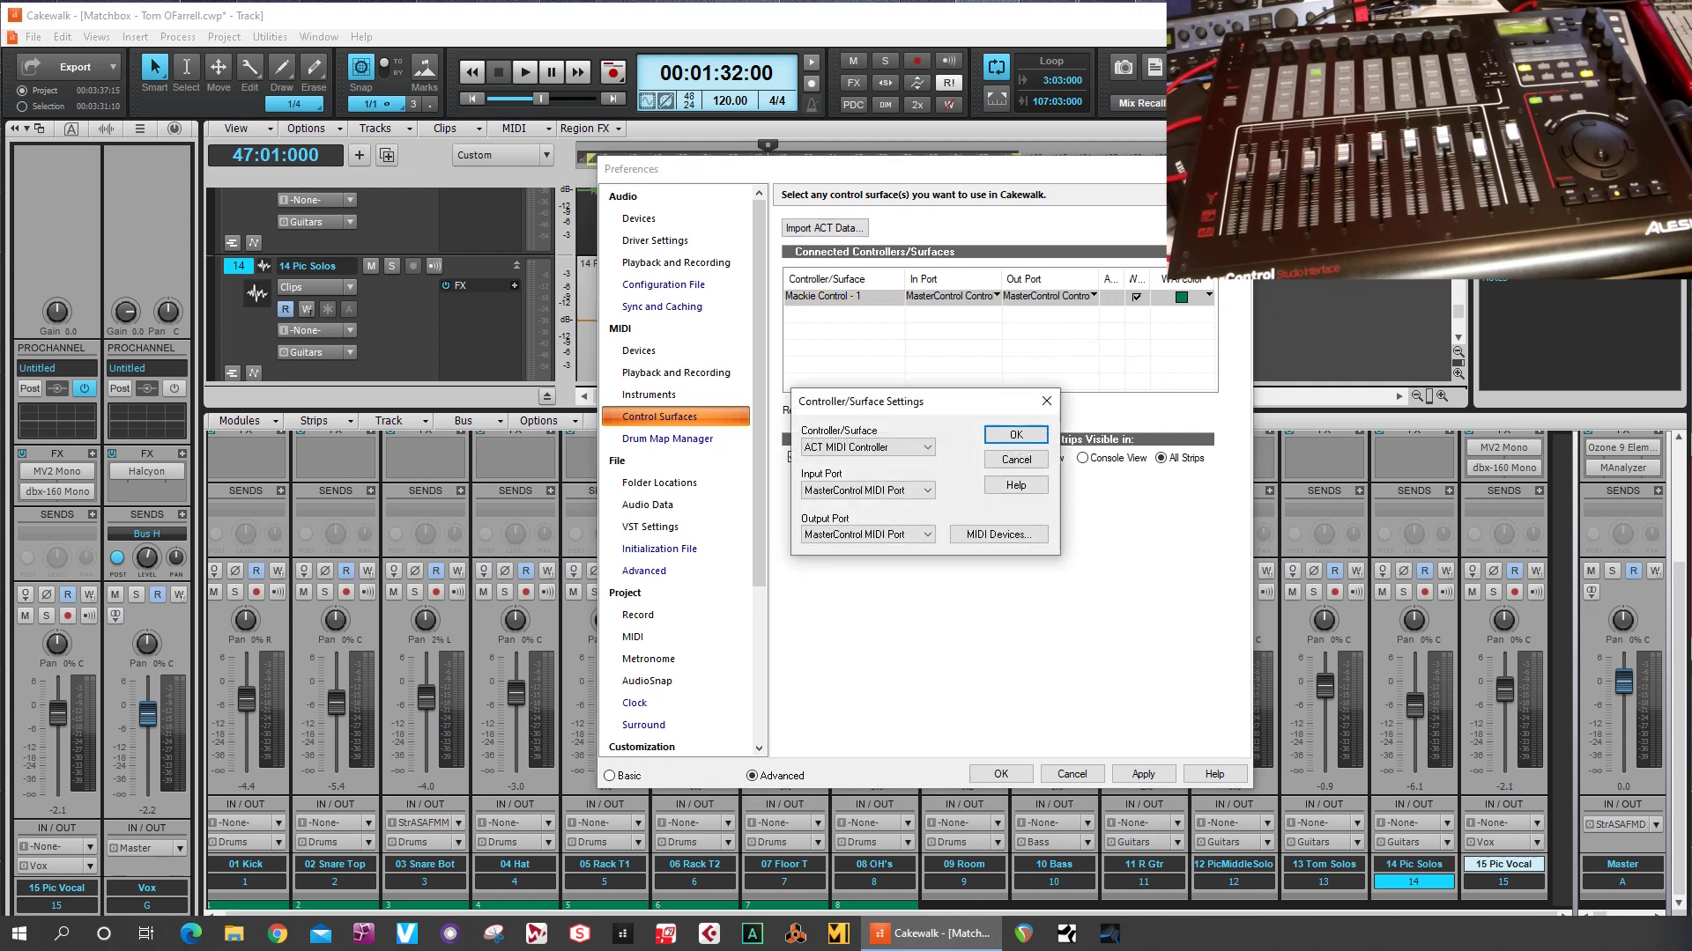
pyautogui.click(918, 450)
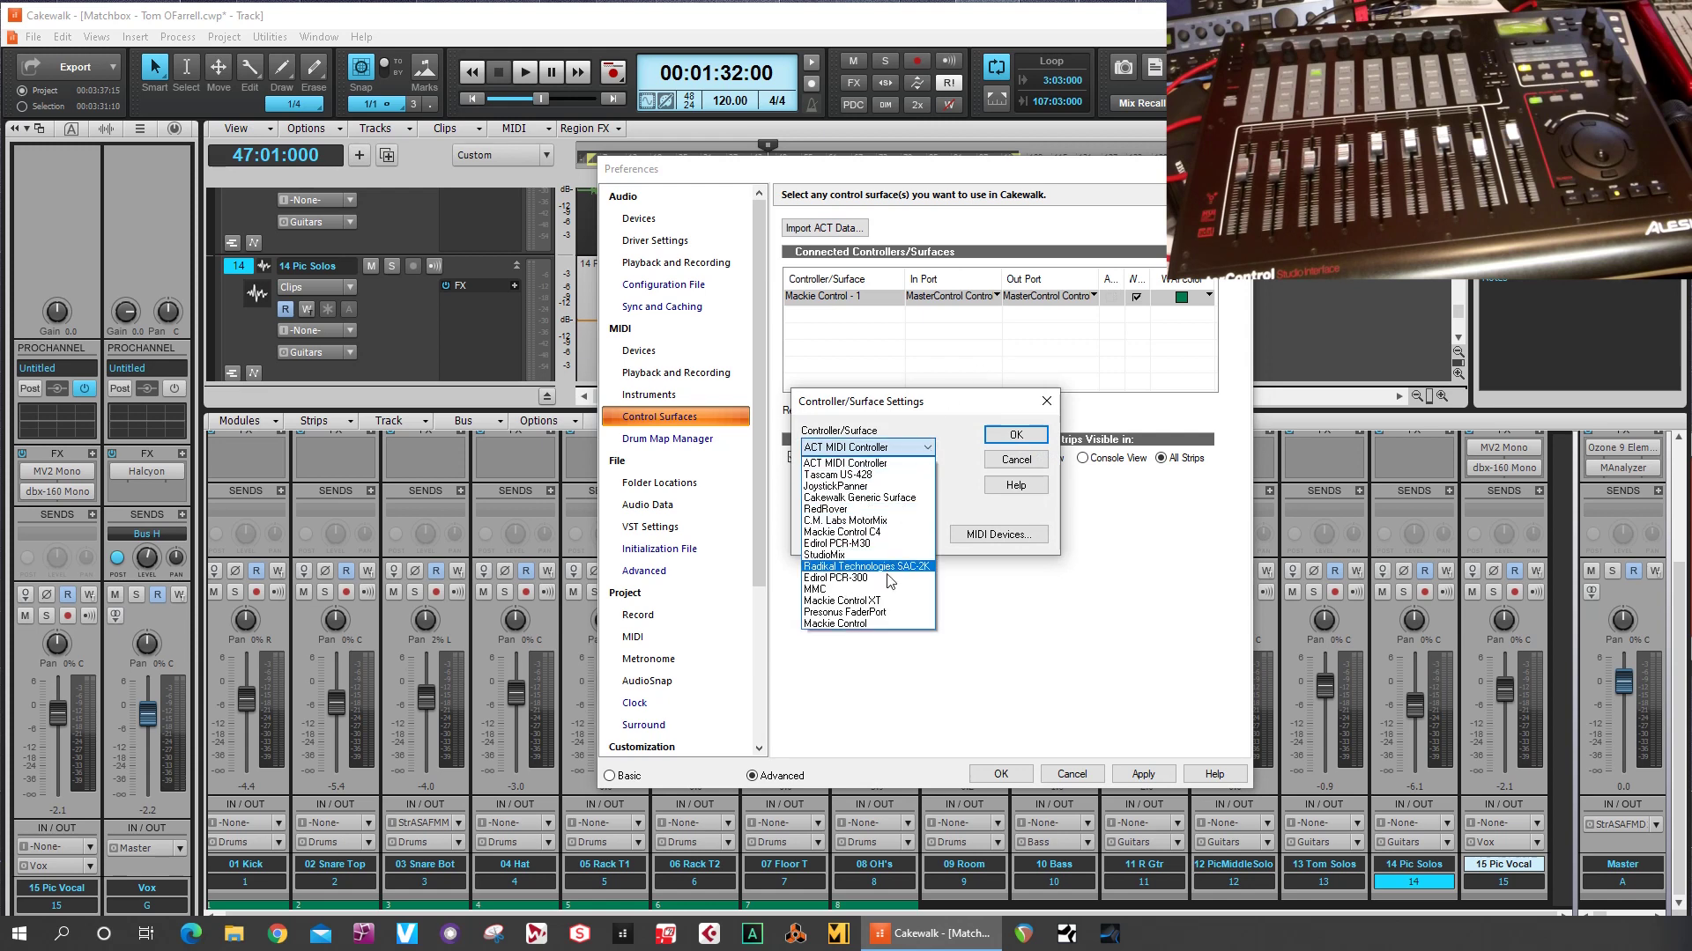
pyautogui.click(870, 624)
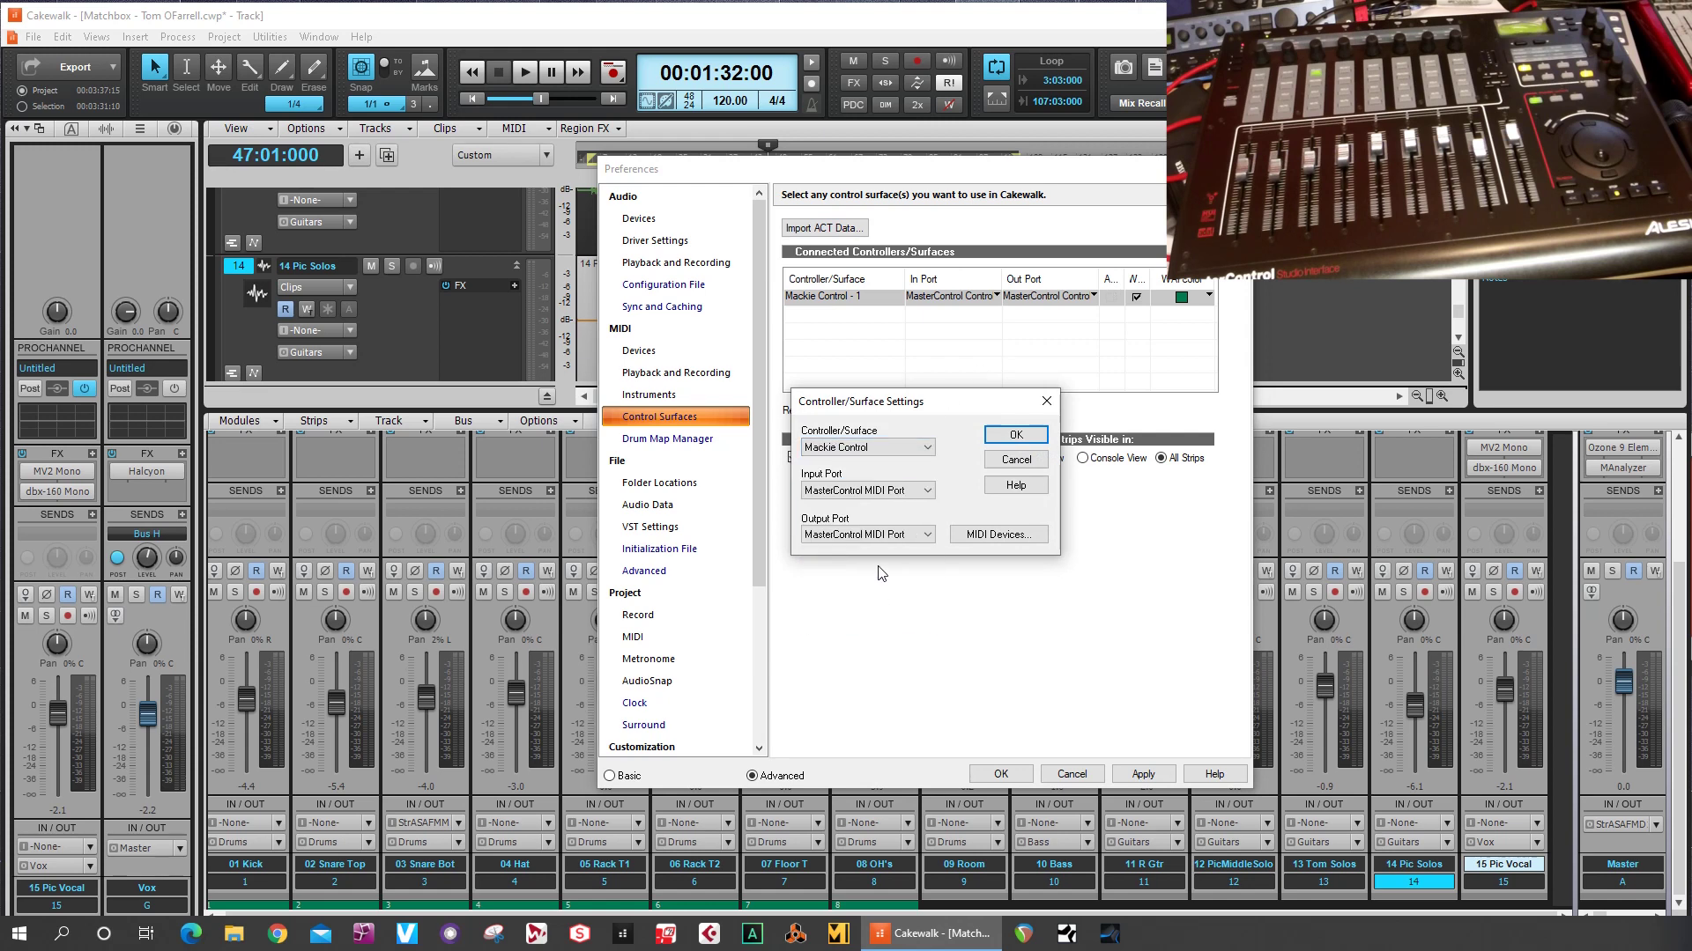
pyautogui.click(927, 494)
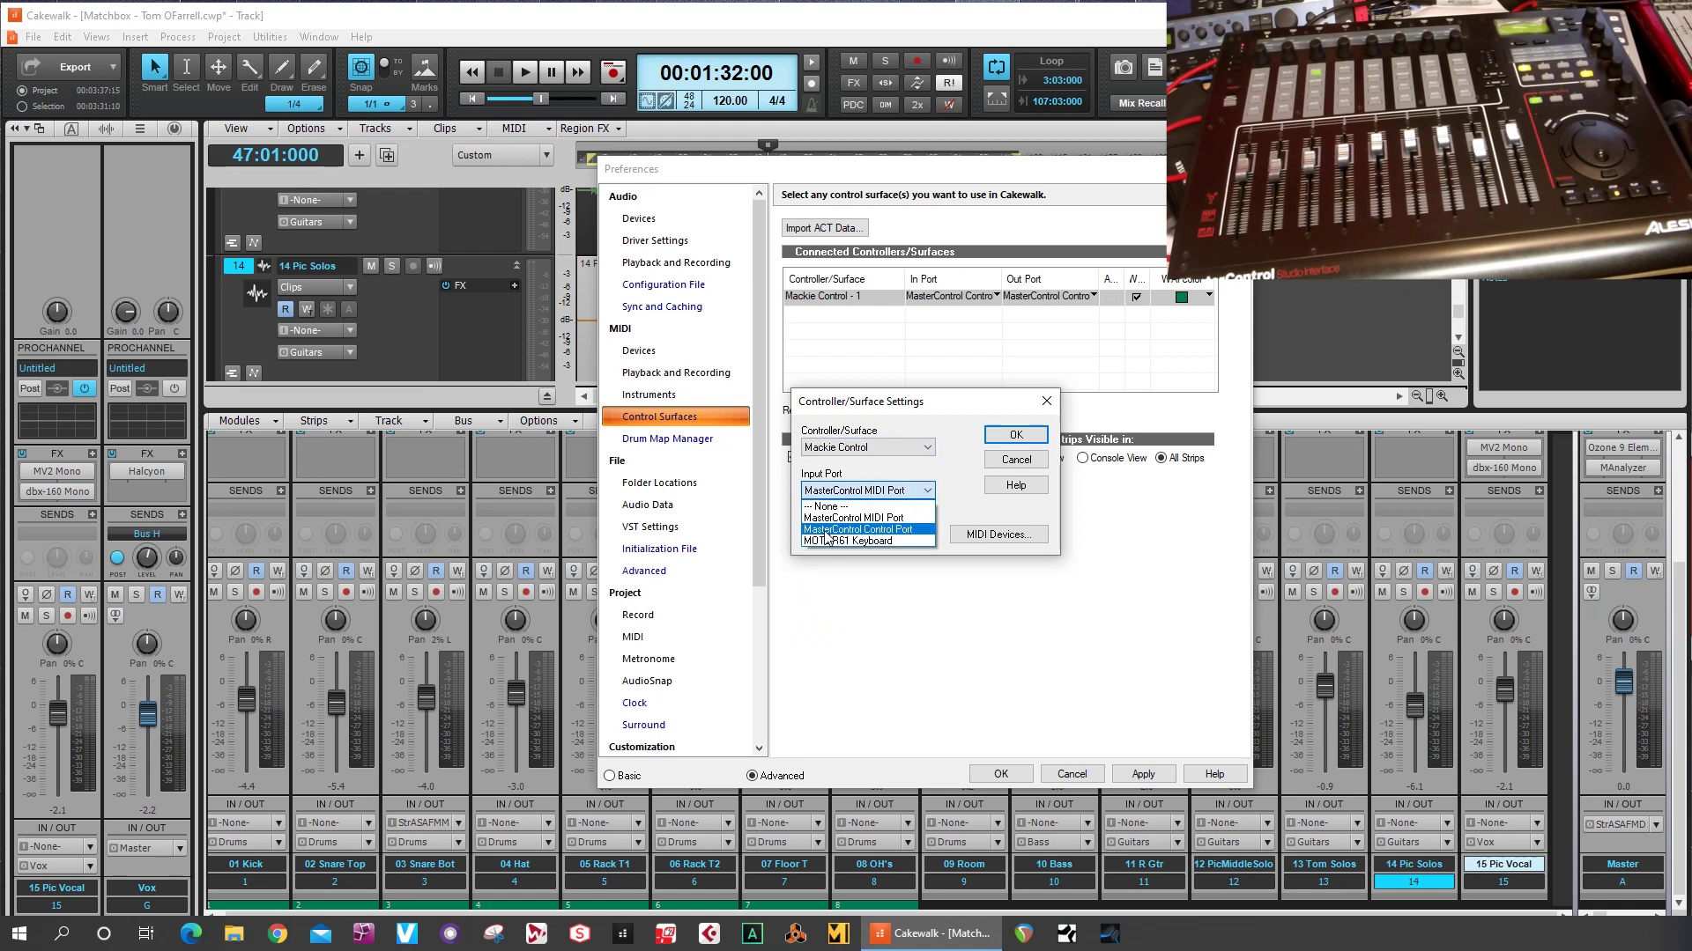
pyautogui.click(906, 529)
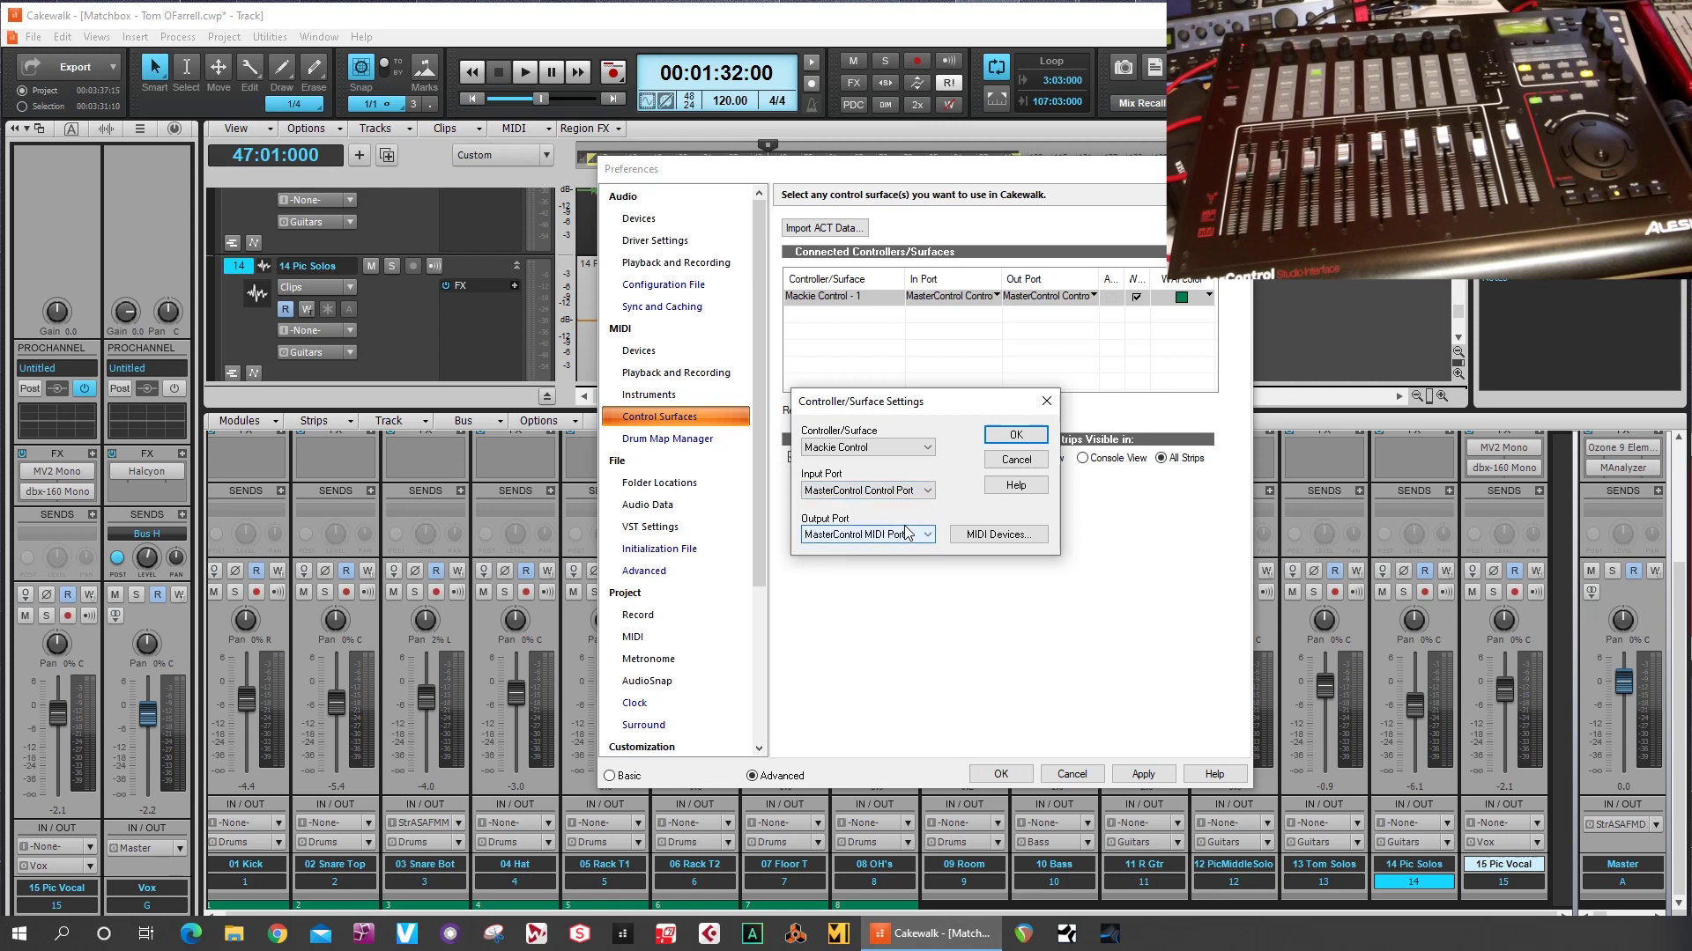
pyautogui.click(924, 542)
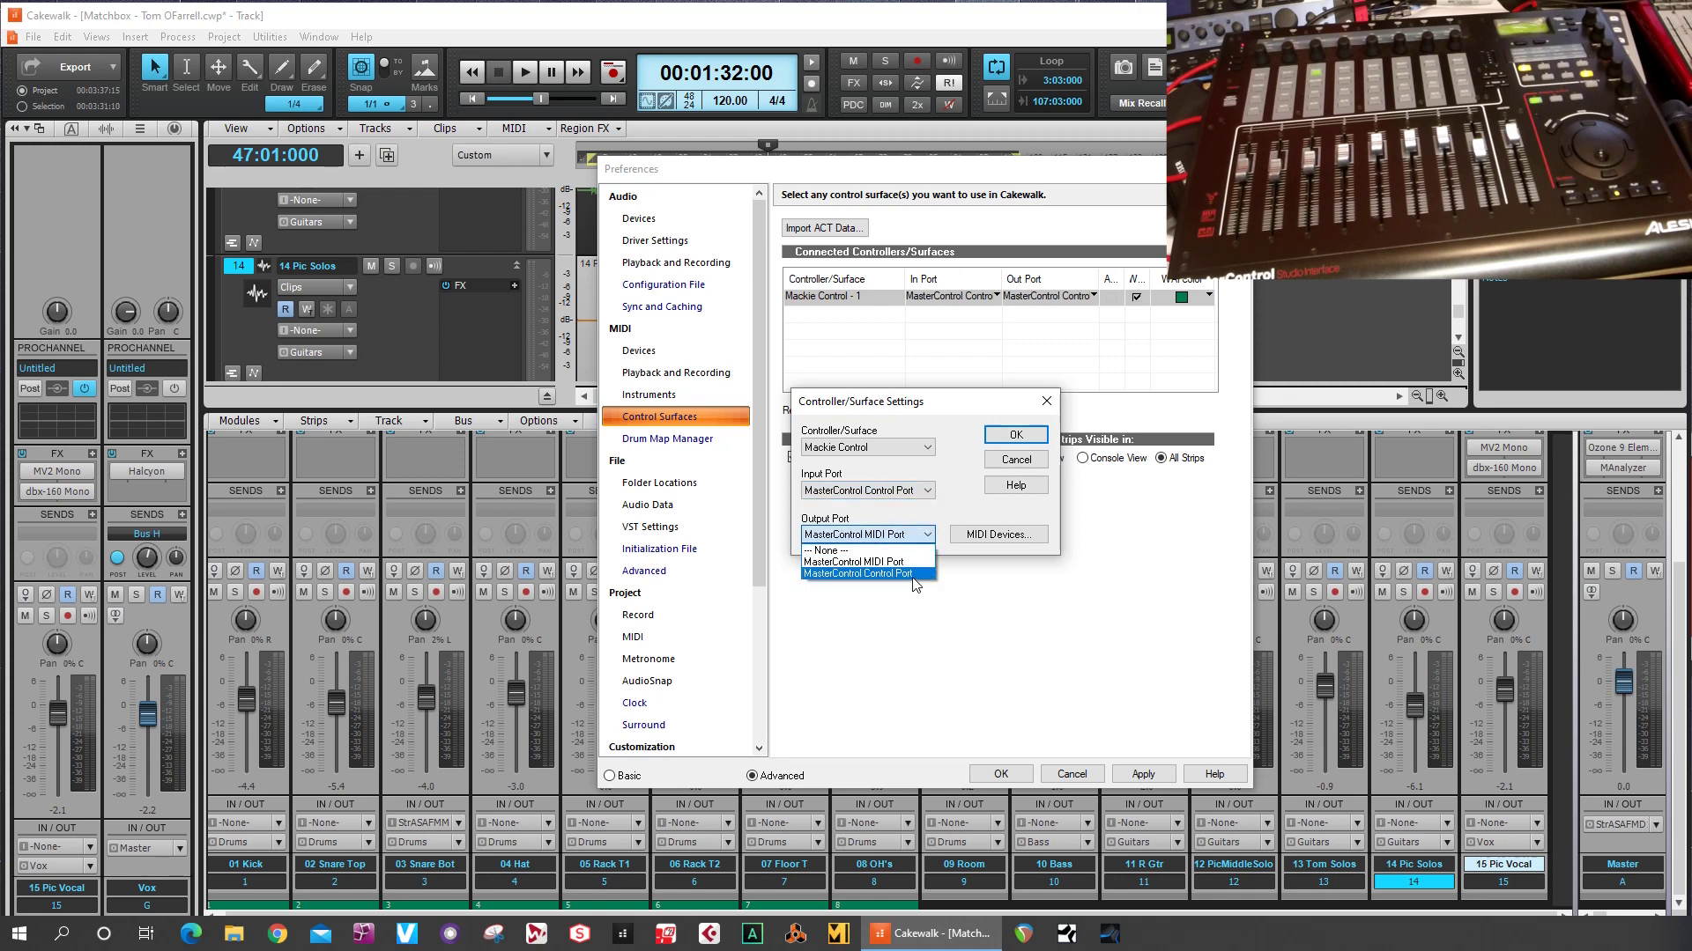
pyautogui.click(916, 580)
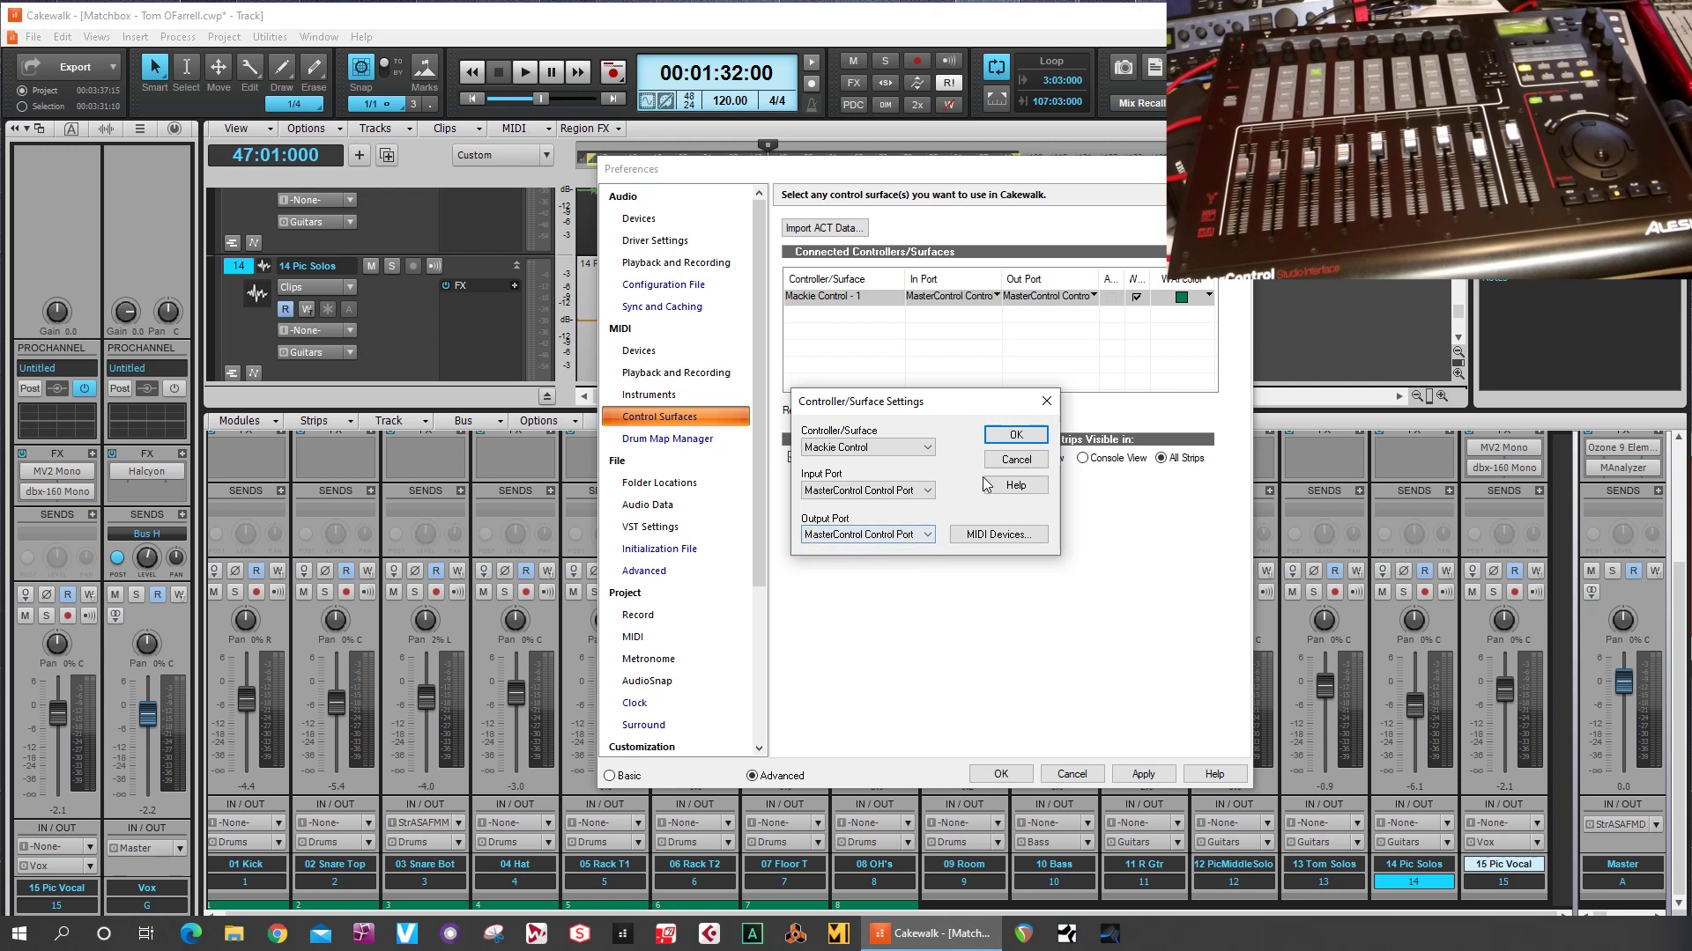
pyautogui.click(1016, 434)
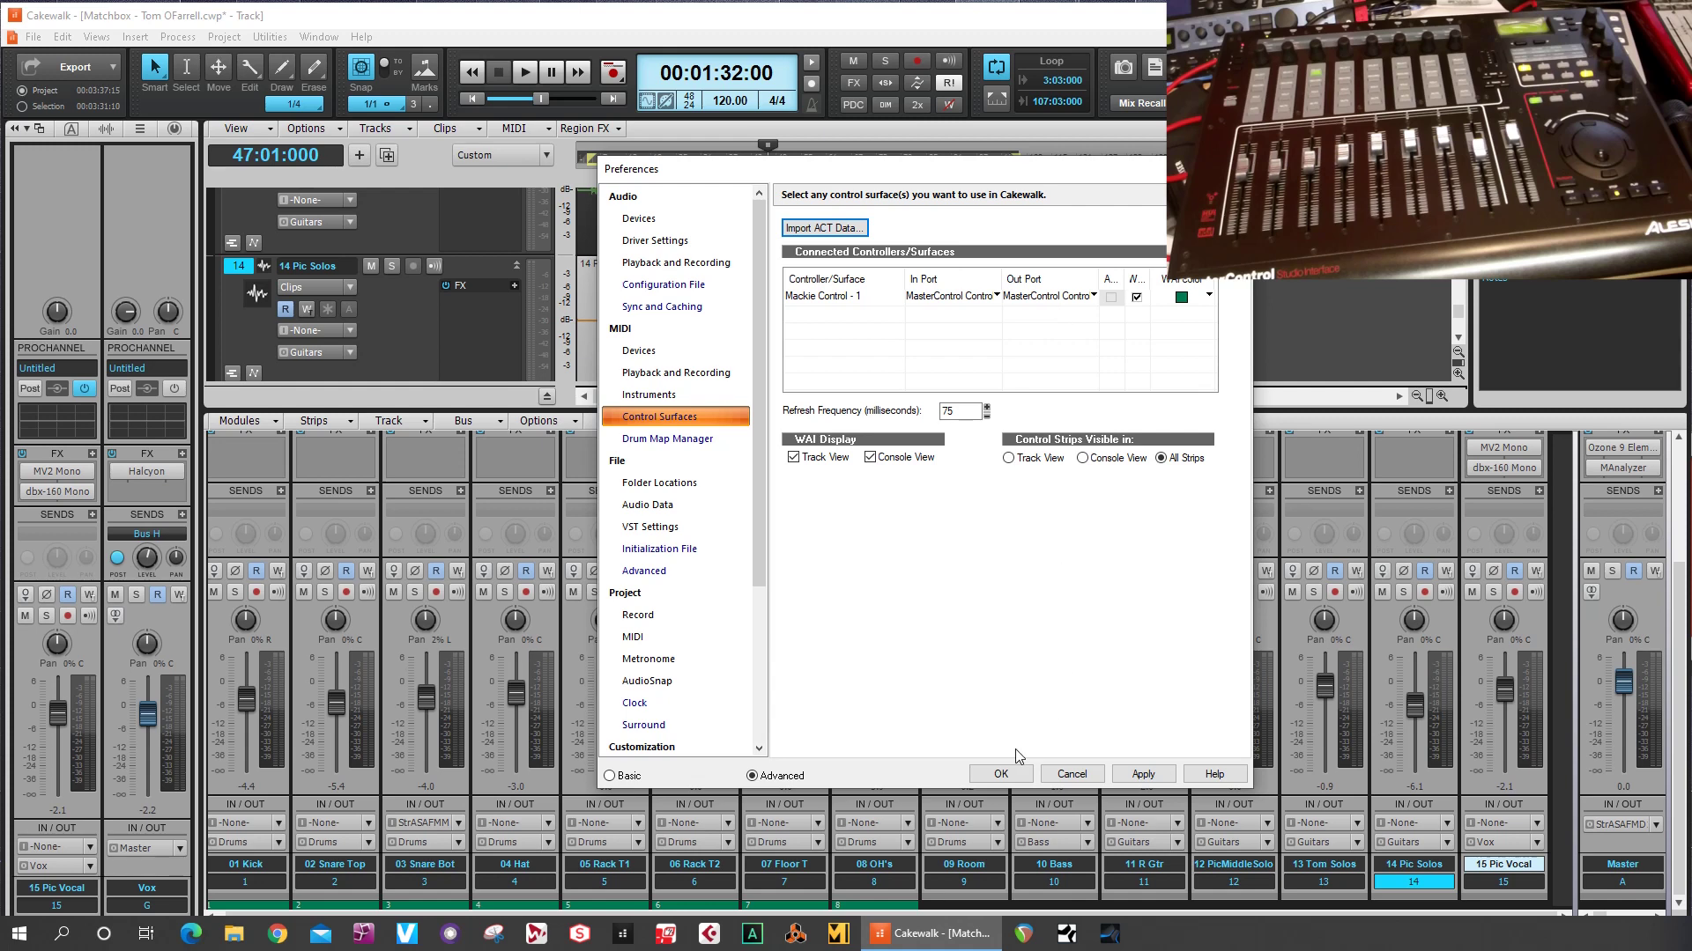
pyautogui.click(1071, 775)
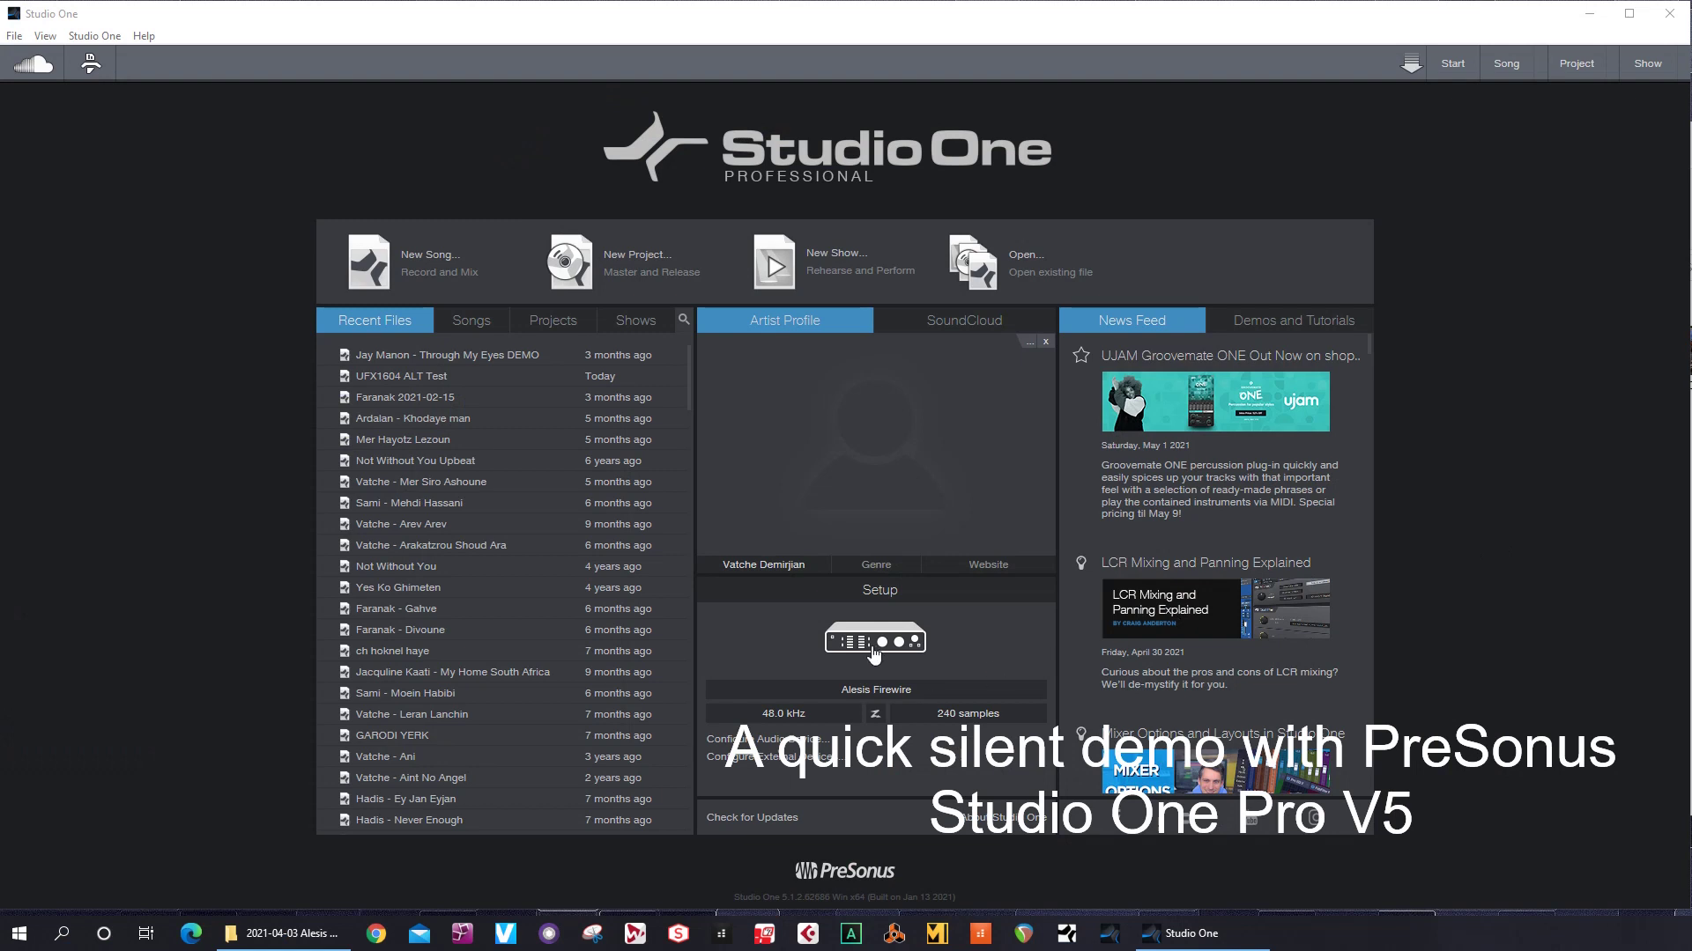
# Switch to Studio One and view the Alesis Firewire control panel's bus settings from the audio setup options
pyautogui.click(790, 742)
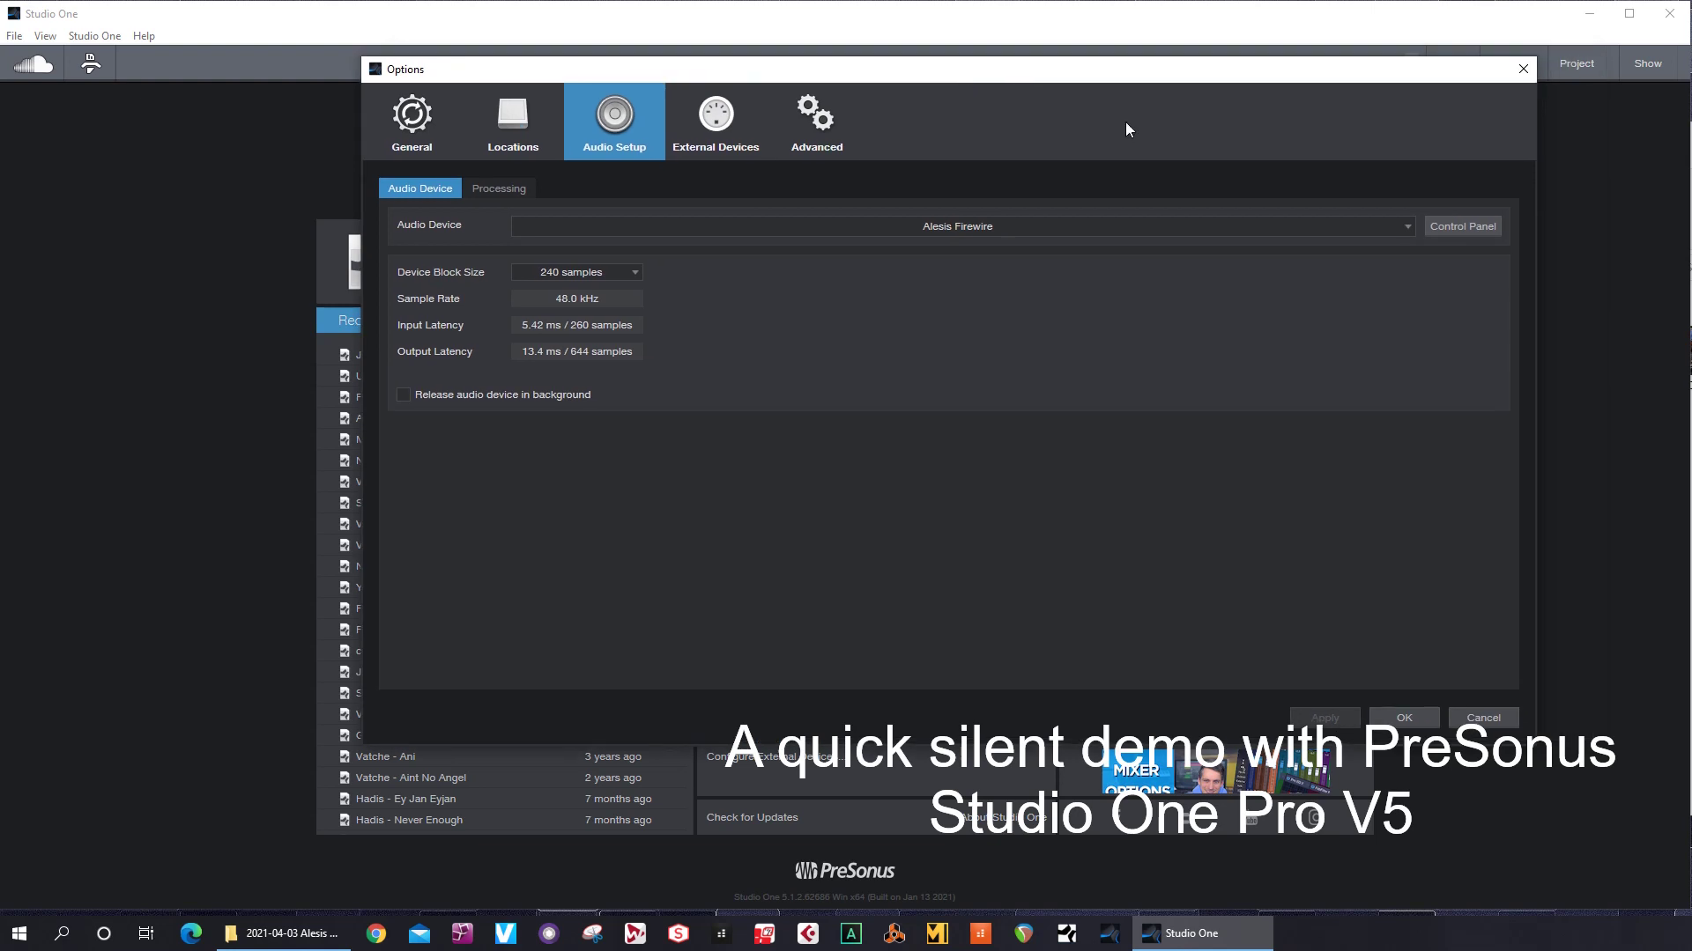
pyautogui.click(1454, 228)
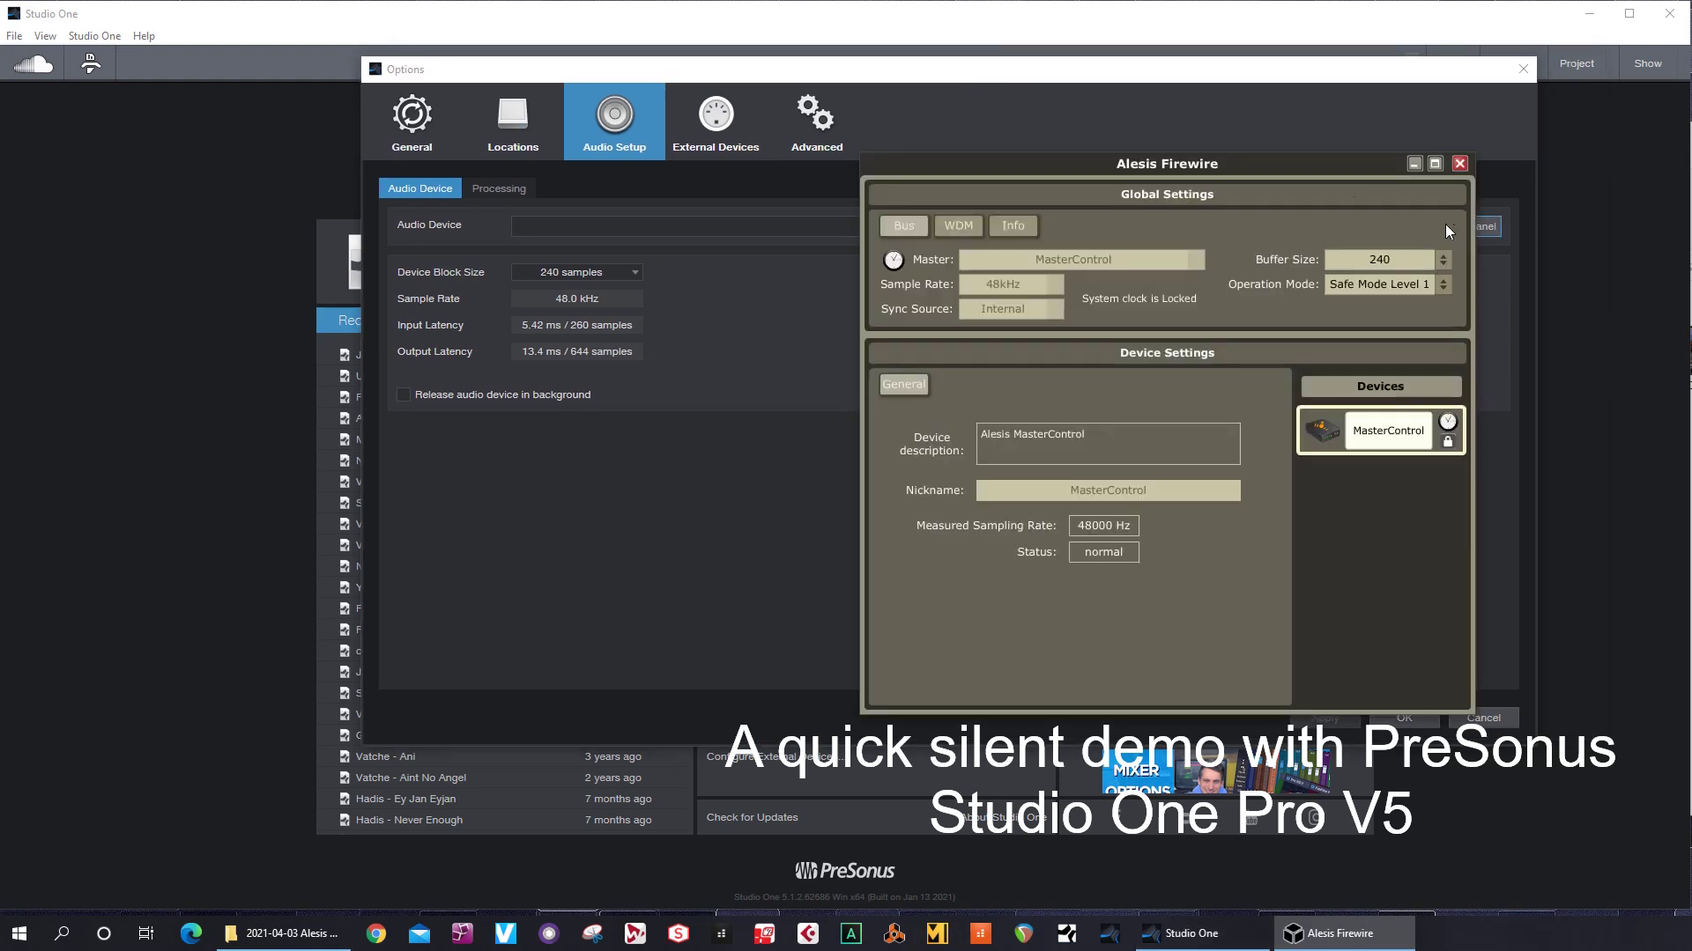
pyautogui.moveTo(1240, 156); pyautogui.dragTo(1032, 174)
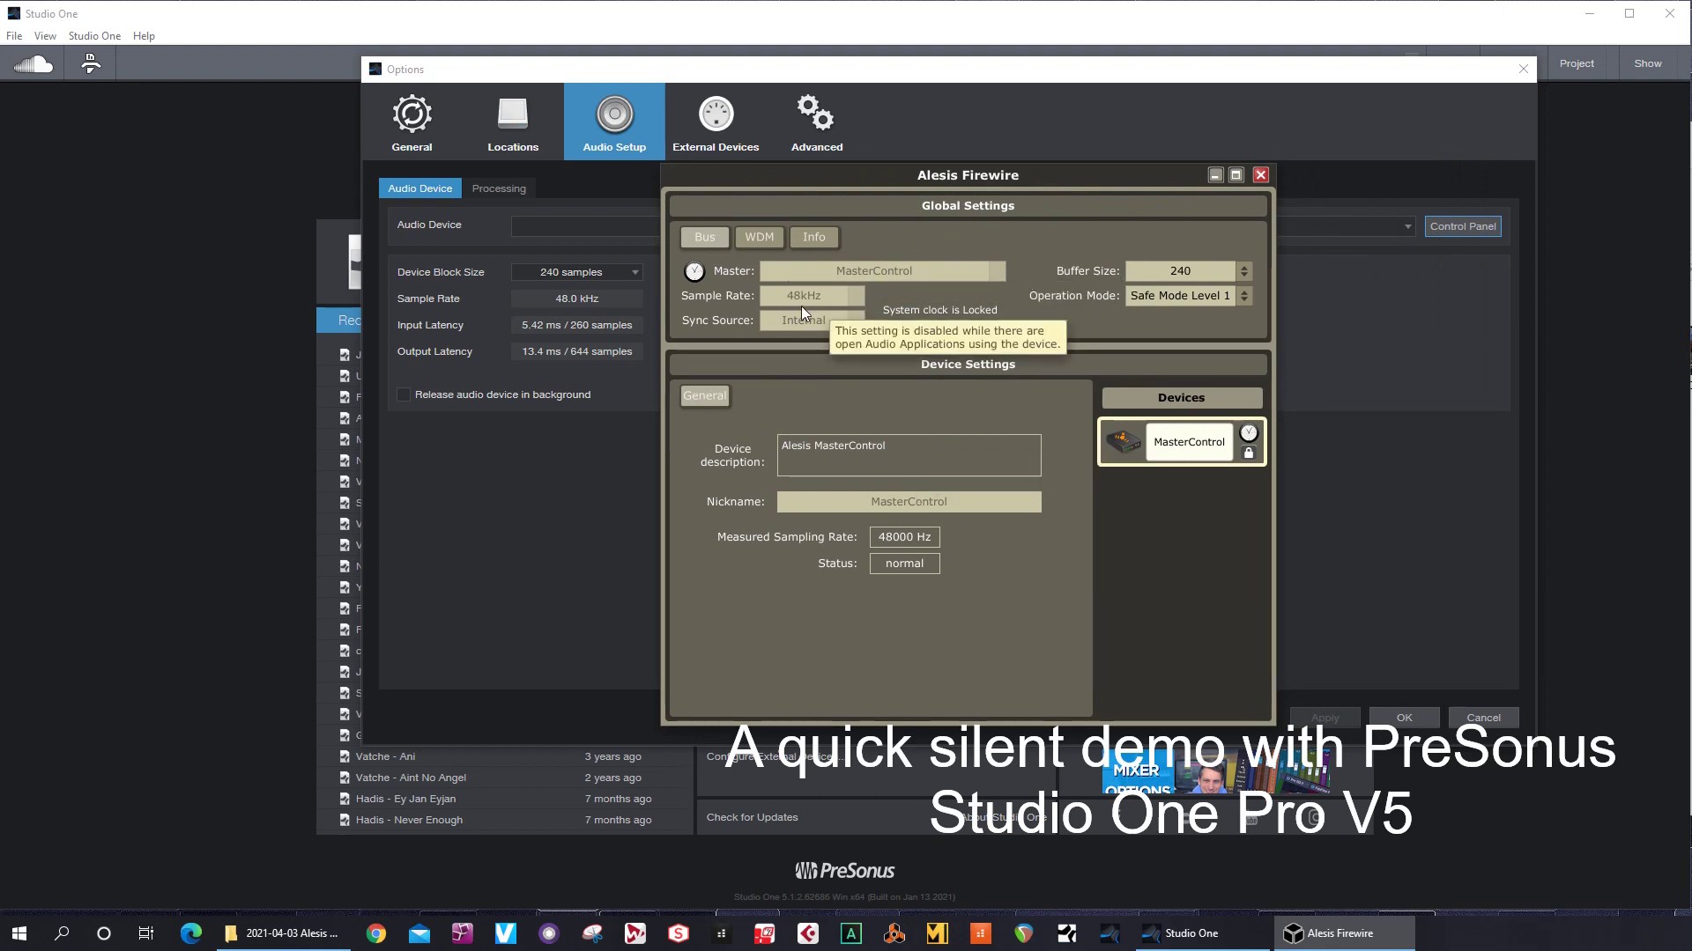
# Examine the WDM output and input channel maps and the driver version information of the Alesis Firewire interface
pyautogui.click(756, 238)
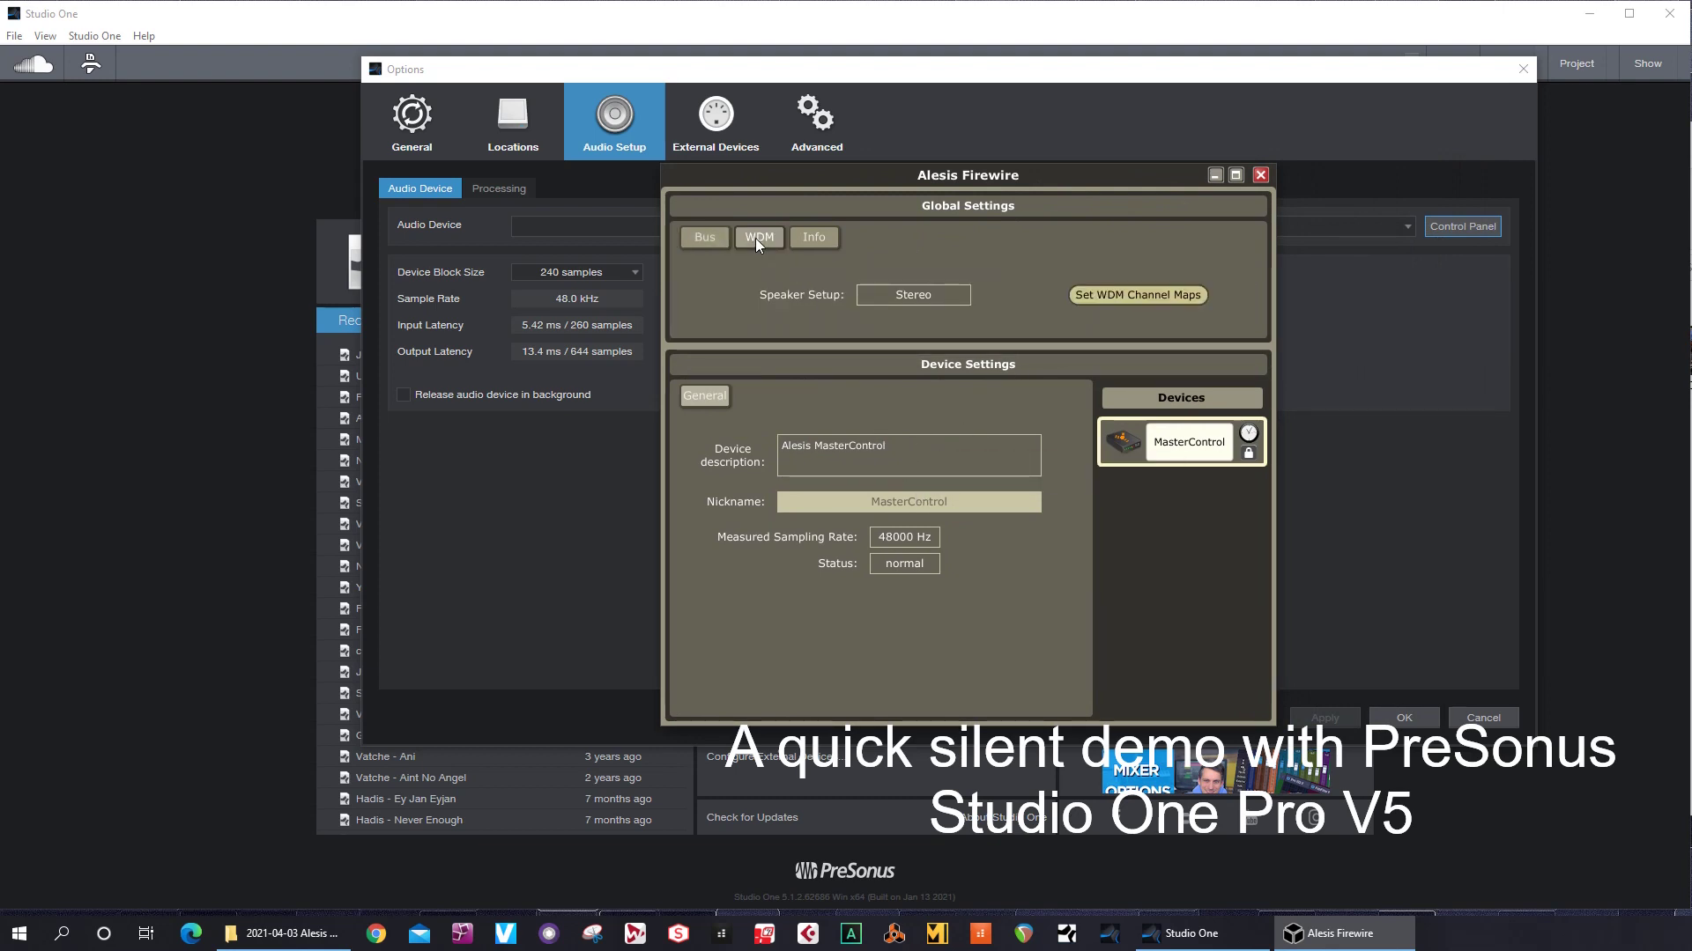
pyautogui.click(1158, 295)
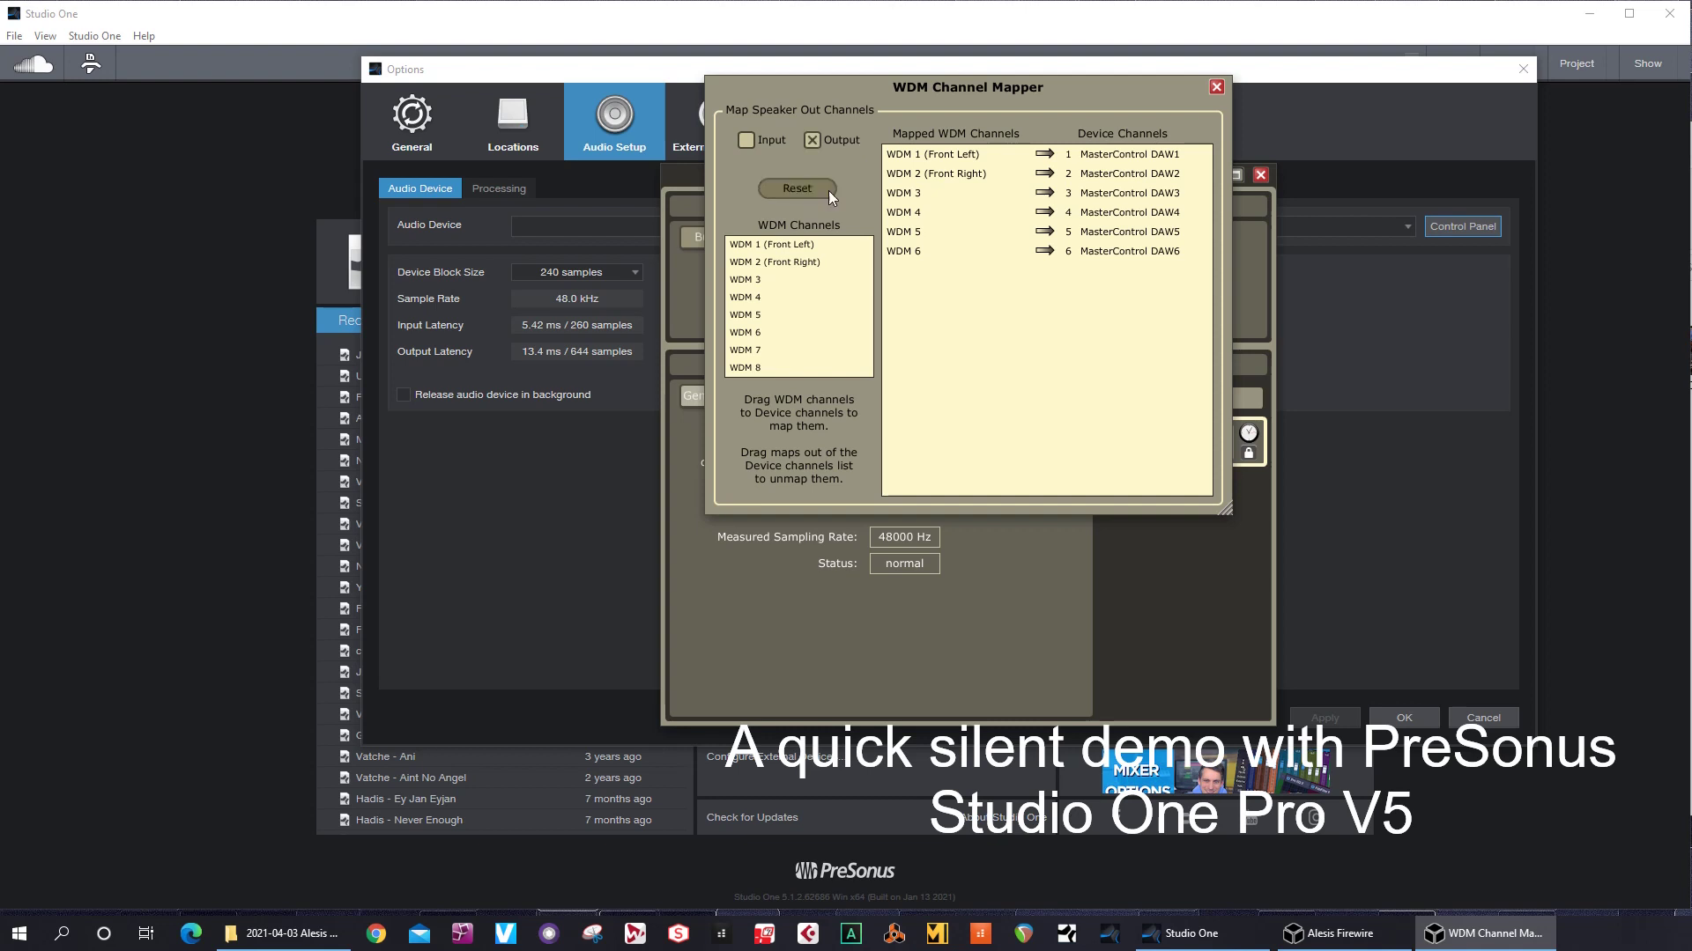
pyautogui.click(745, 141)
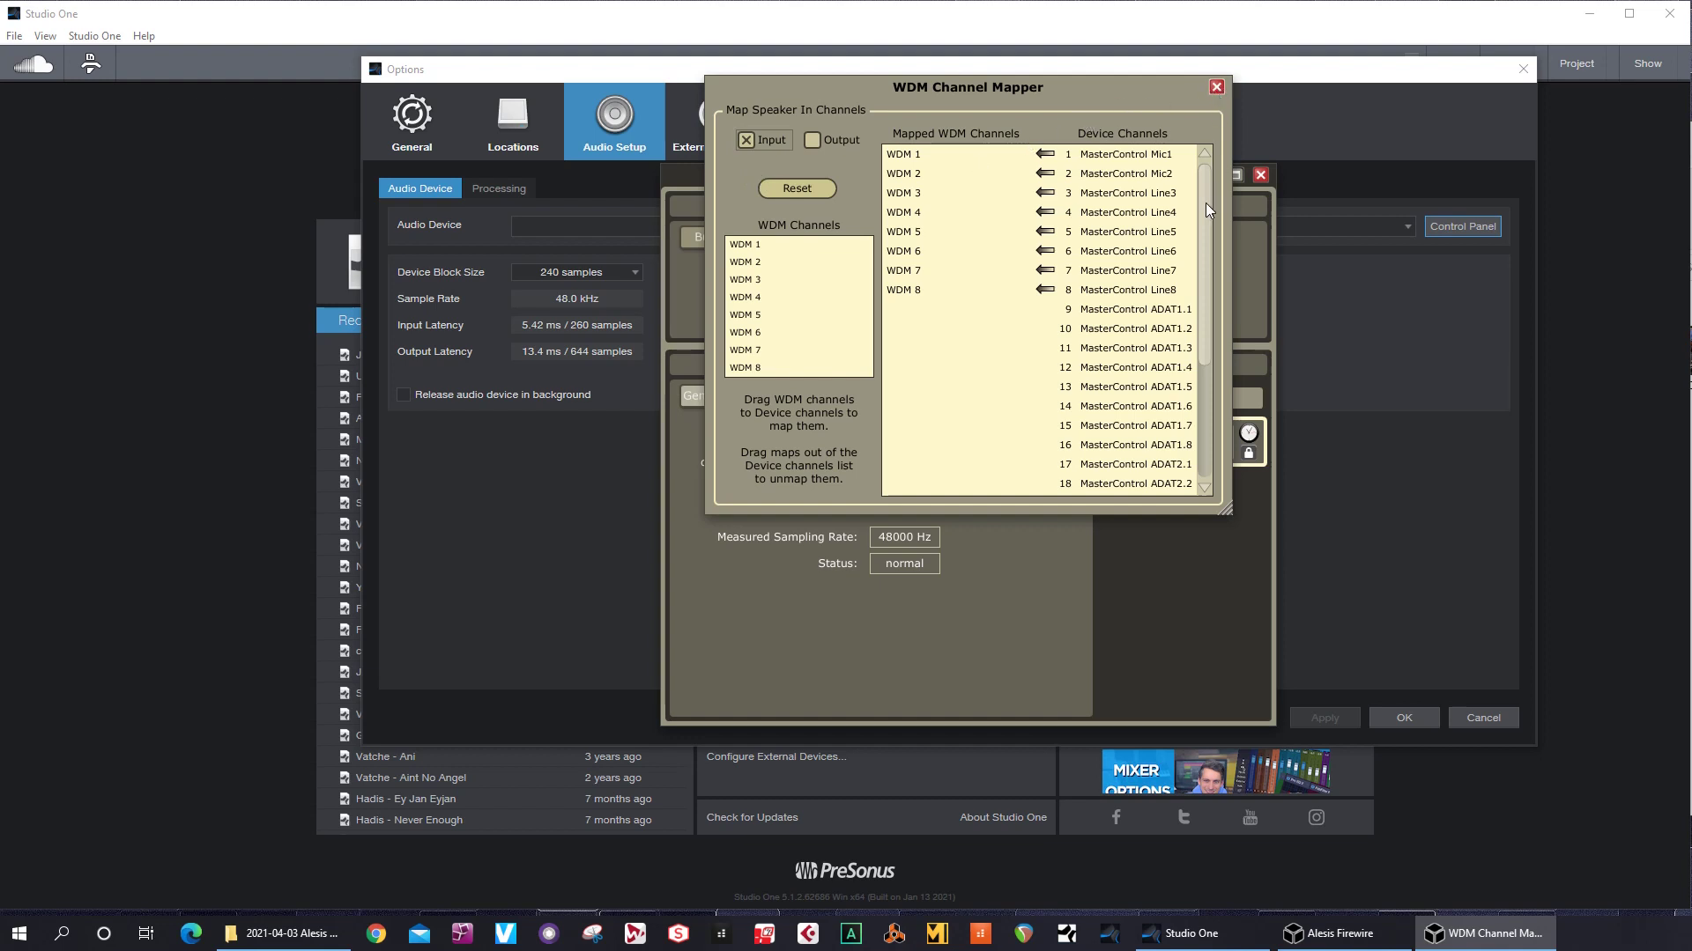
pyautogui.moveTo(1205, 202); pyautogui.dragTo(1204, 321)
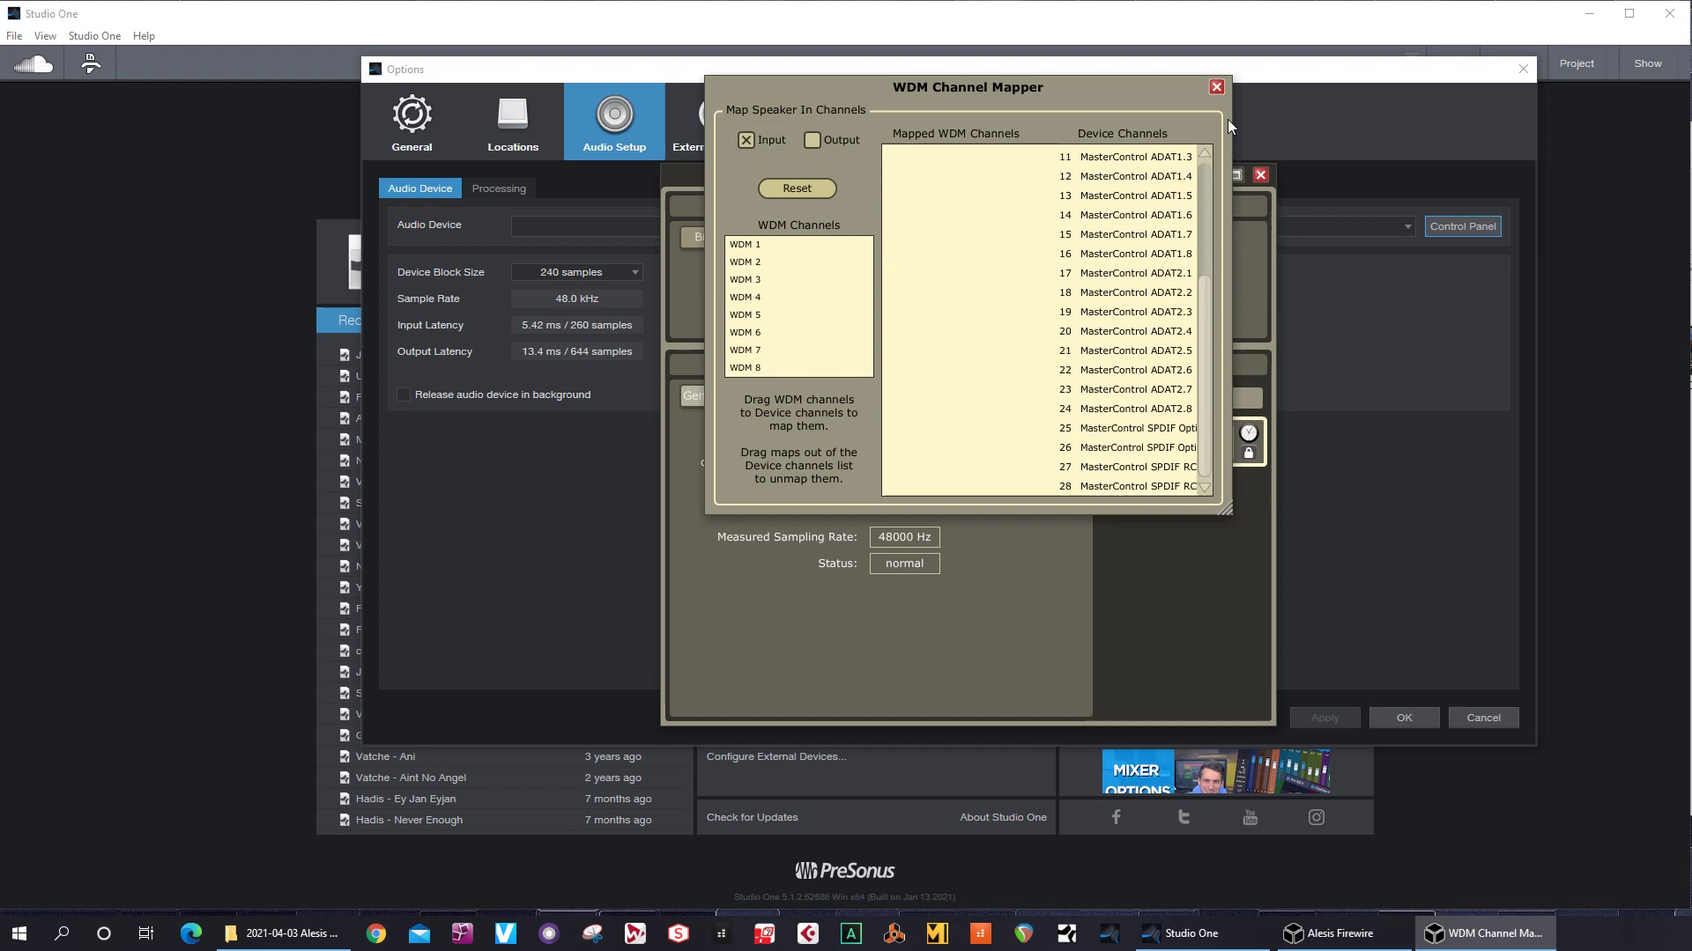
pyautogui.click(1216, 87)
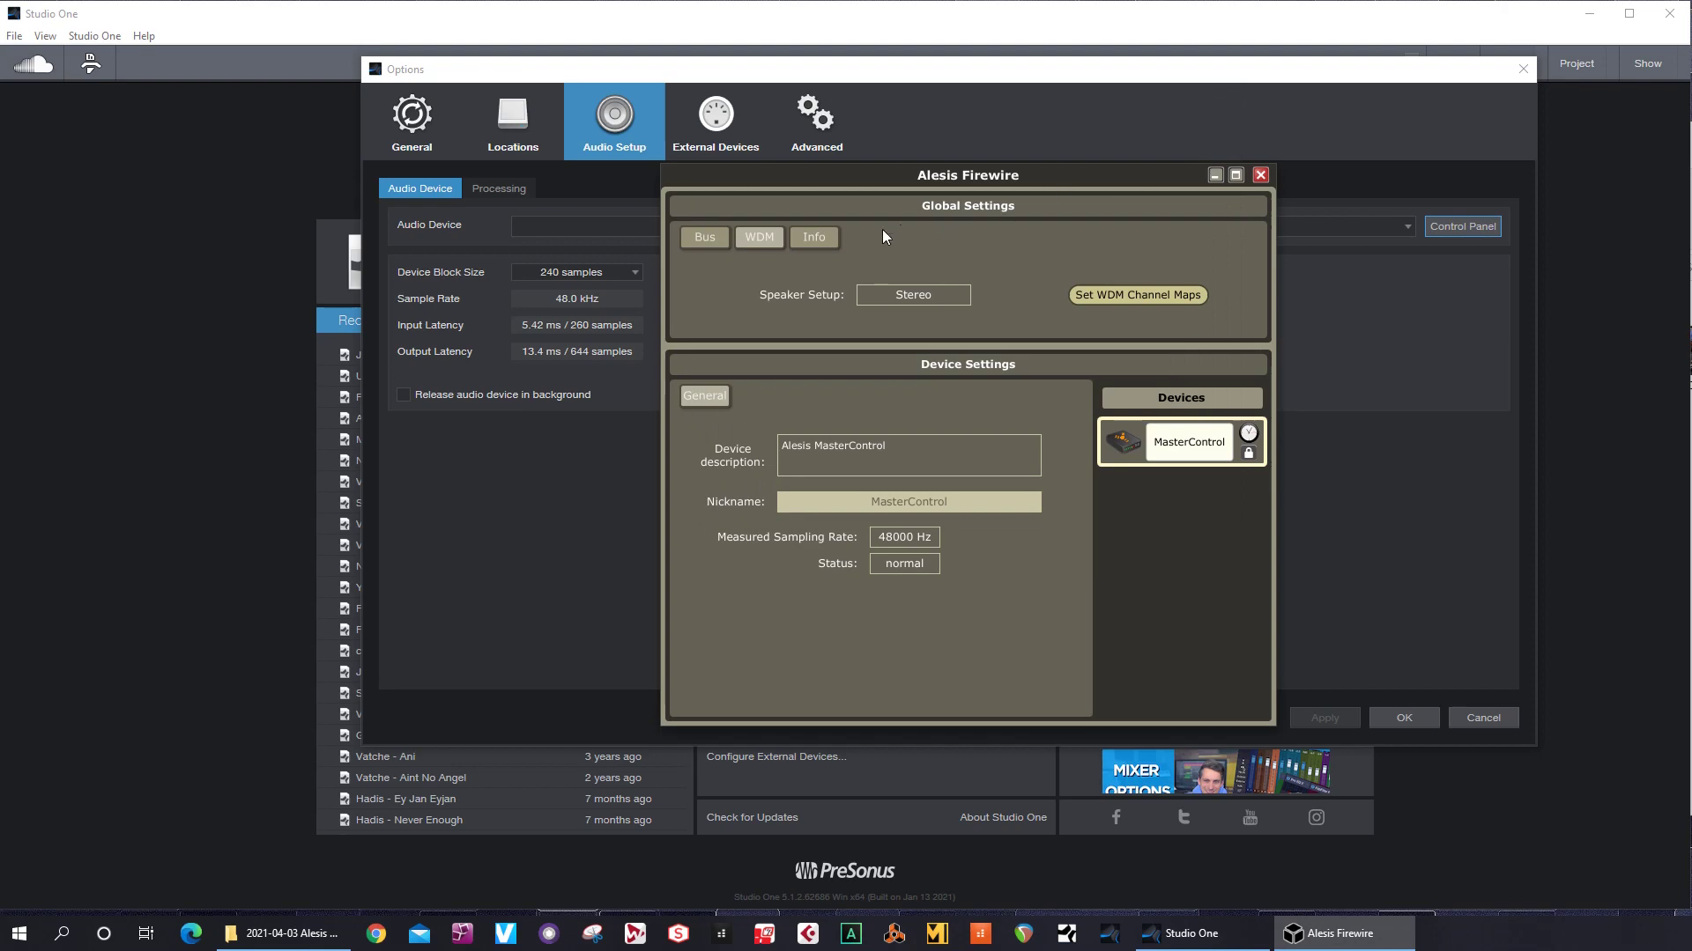
pyautogui.click(824, 236)
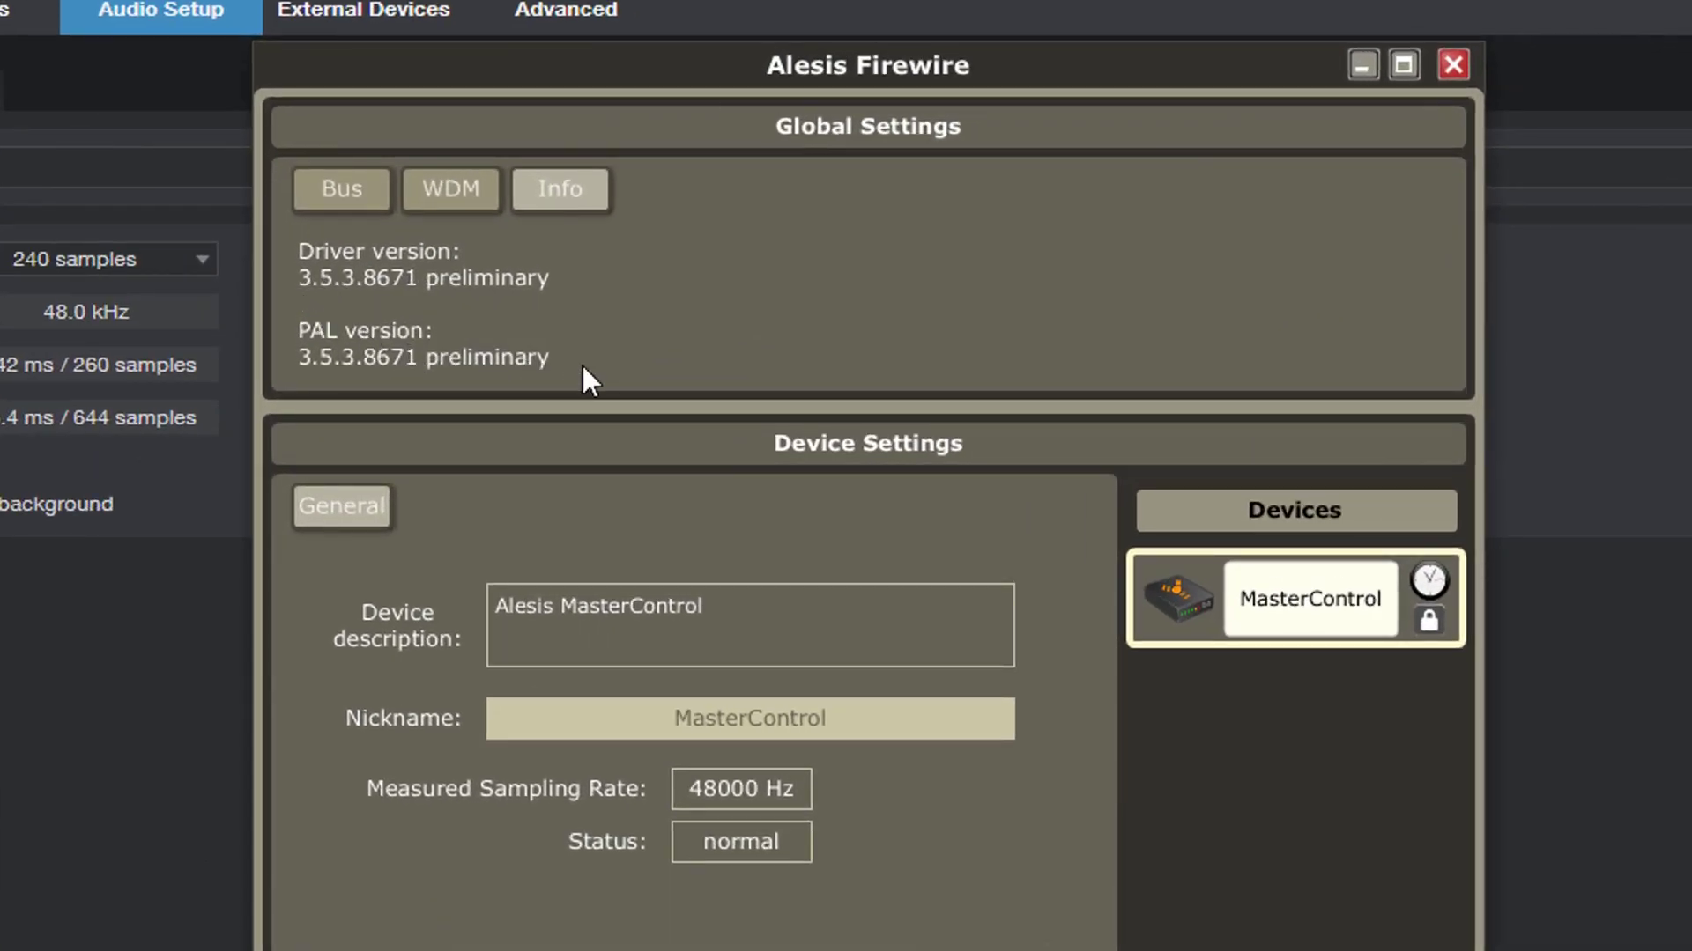
pyautogui.click(1452, 64)
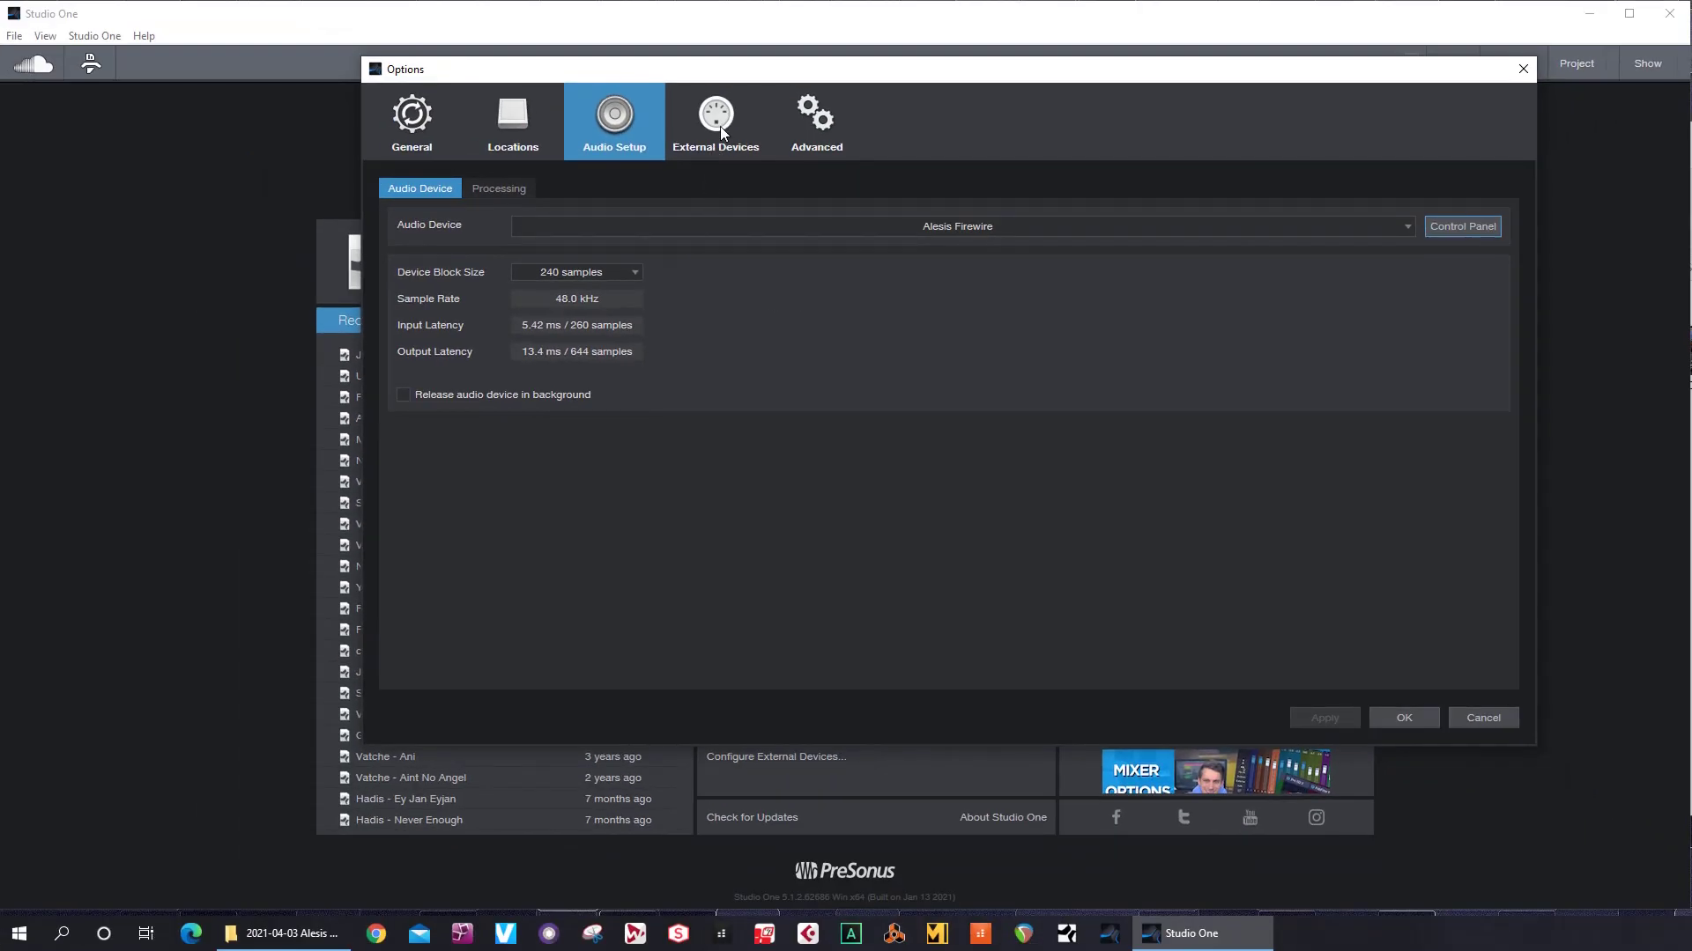
# Review the Mackie Control external device's MasterControl Control Port receive and send assignments, and close the device settings and options
pyautogui.click(718, 124)
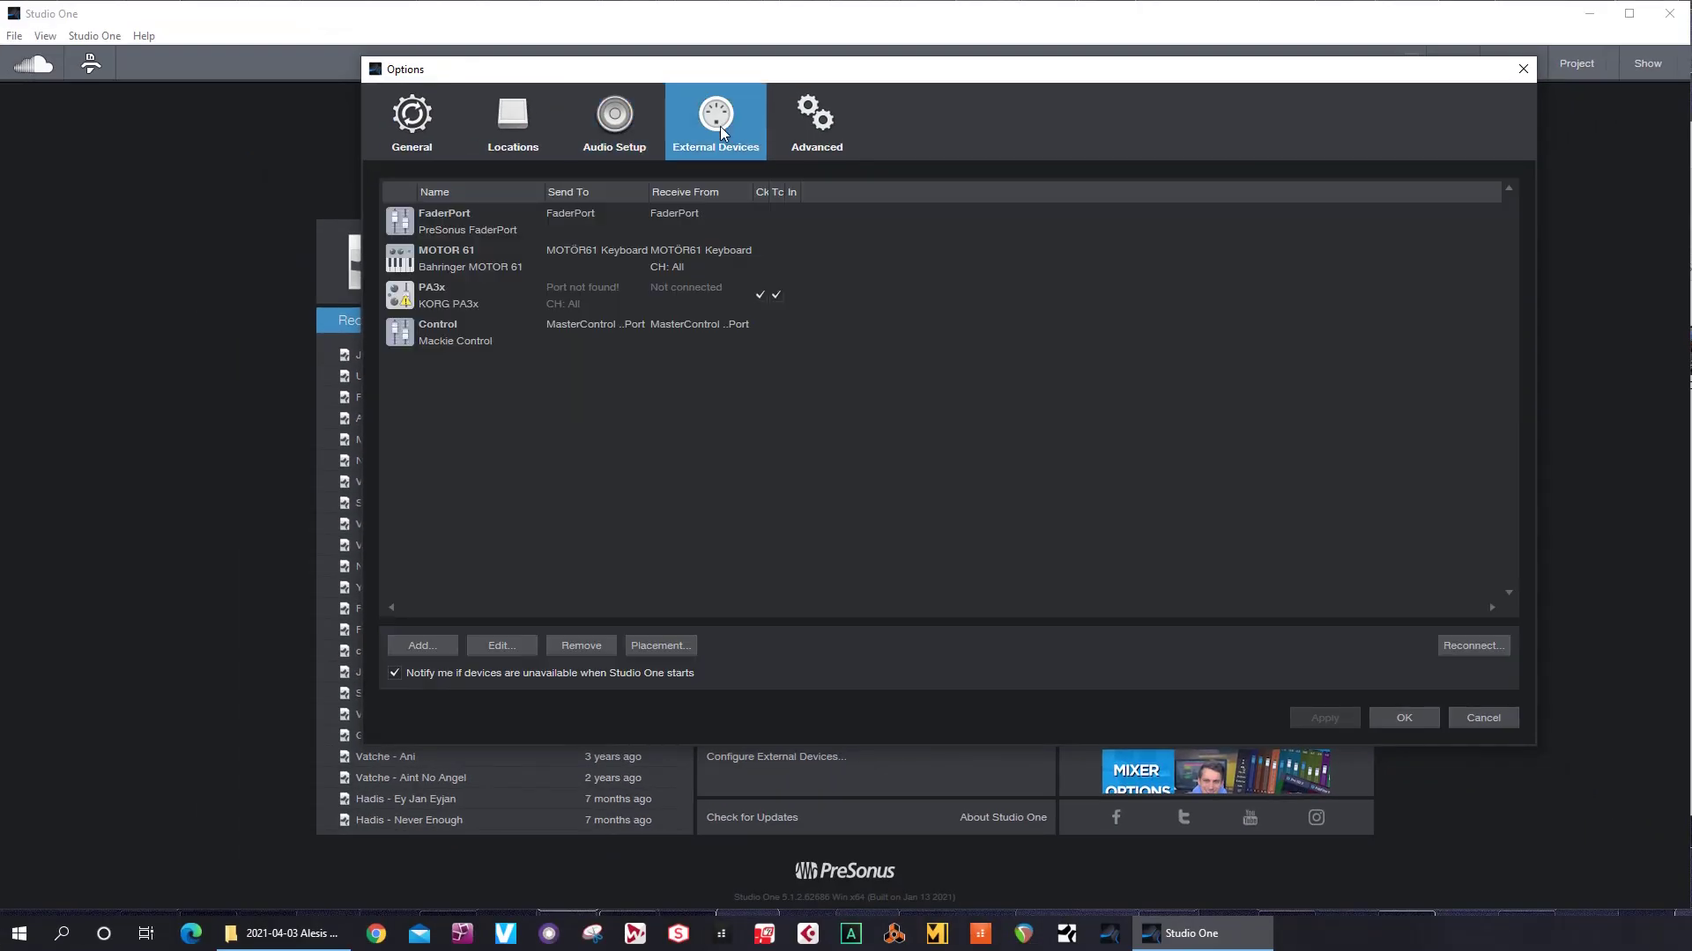
pyautogui.click(443, 345)
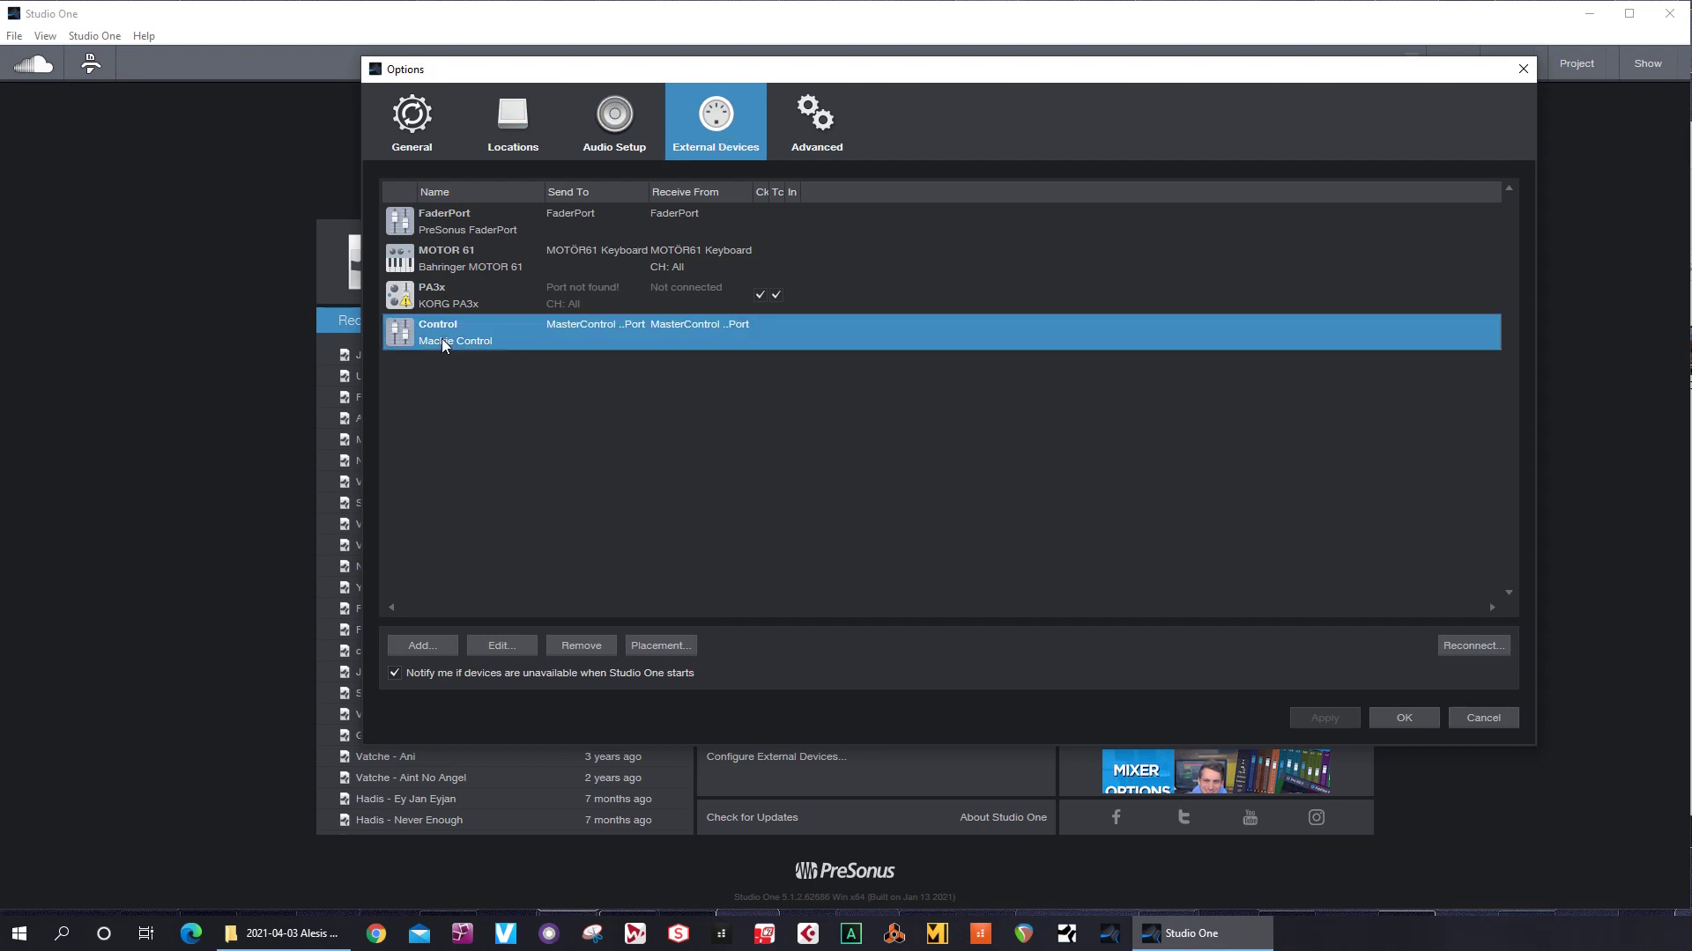
pyautogui.doubleClick(441, 339)
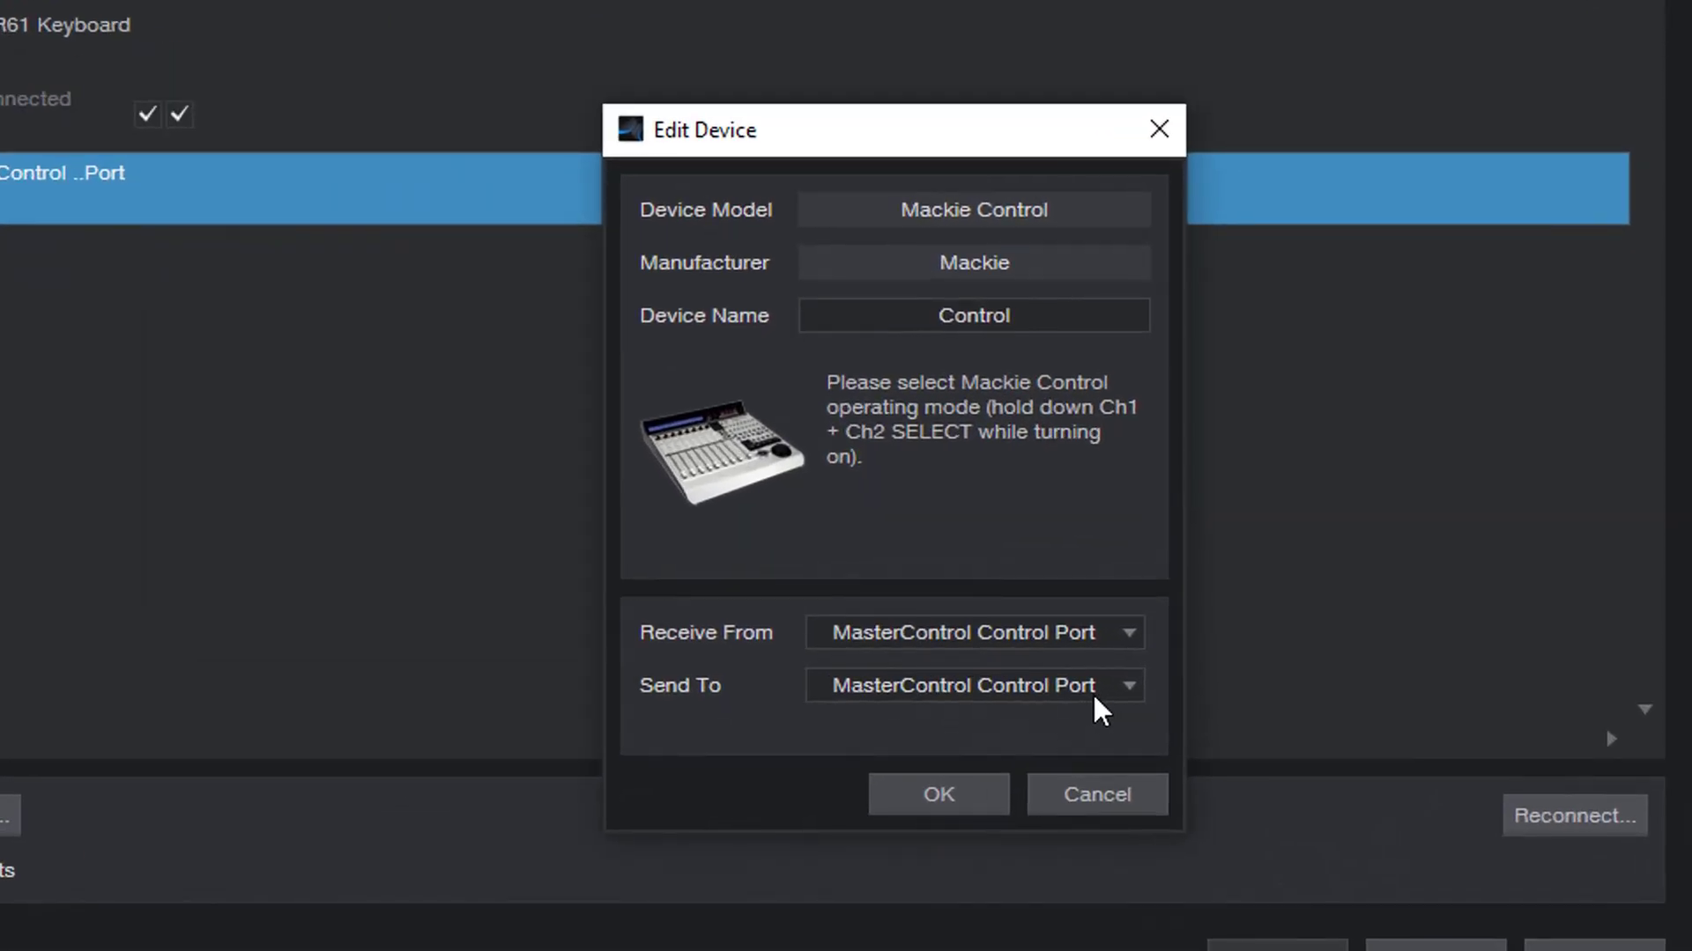
pyautogui.click(959, 793)
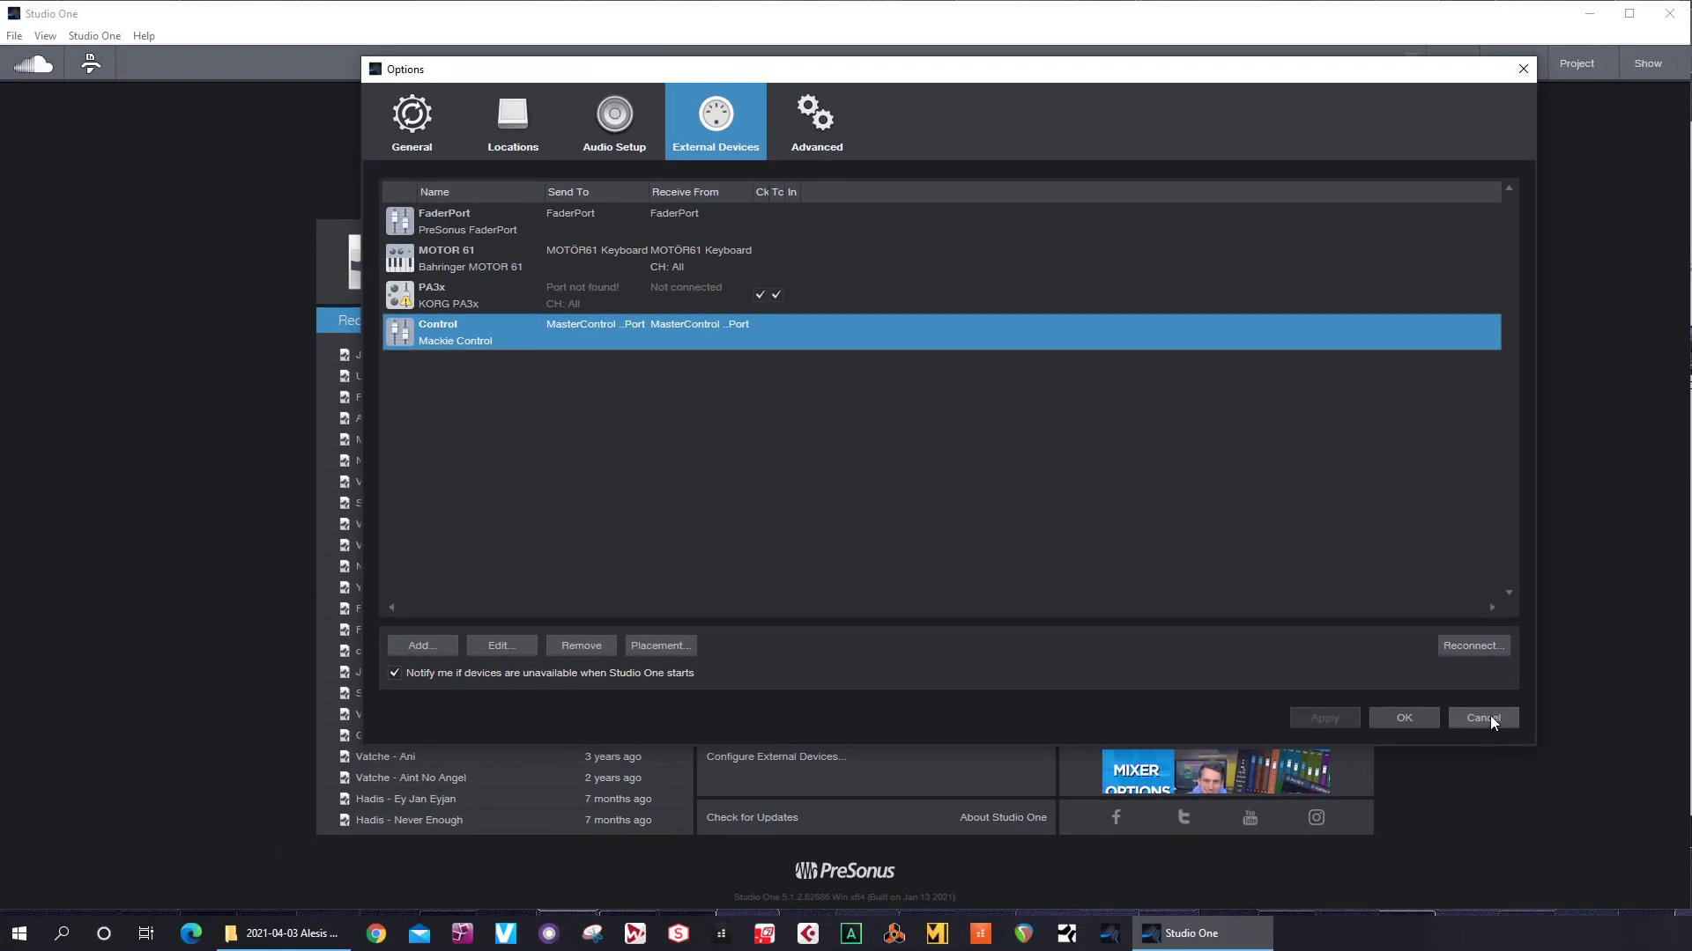
pyautogui.click(1424, 717)
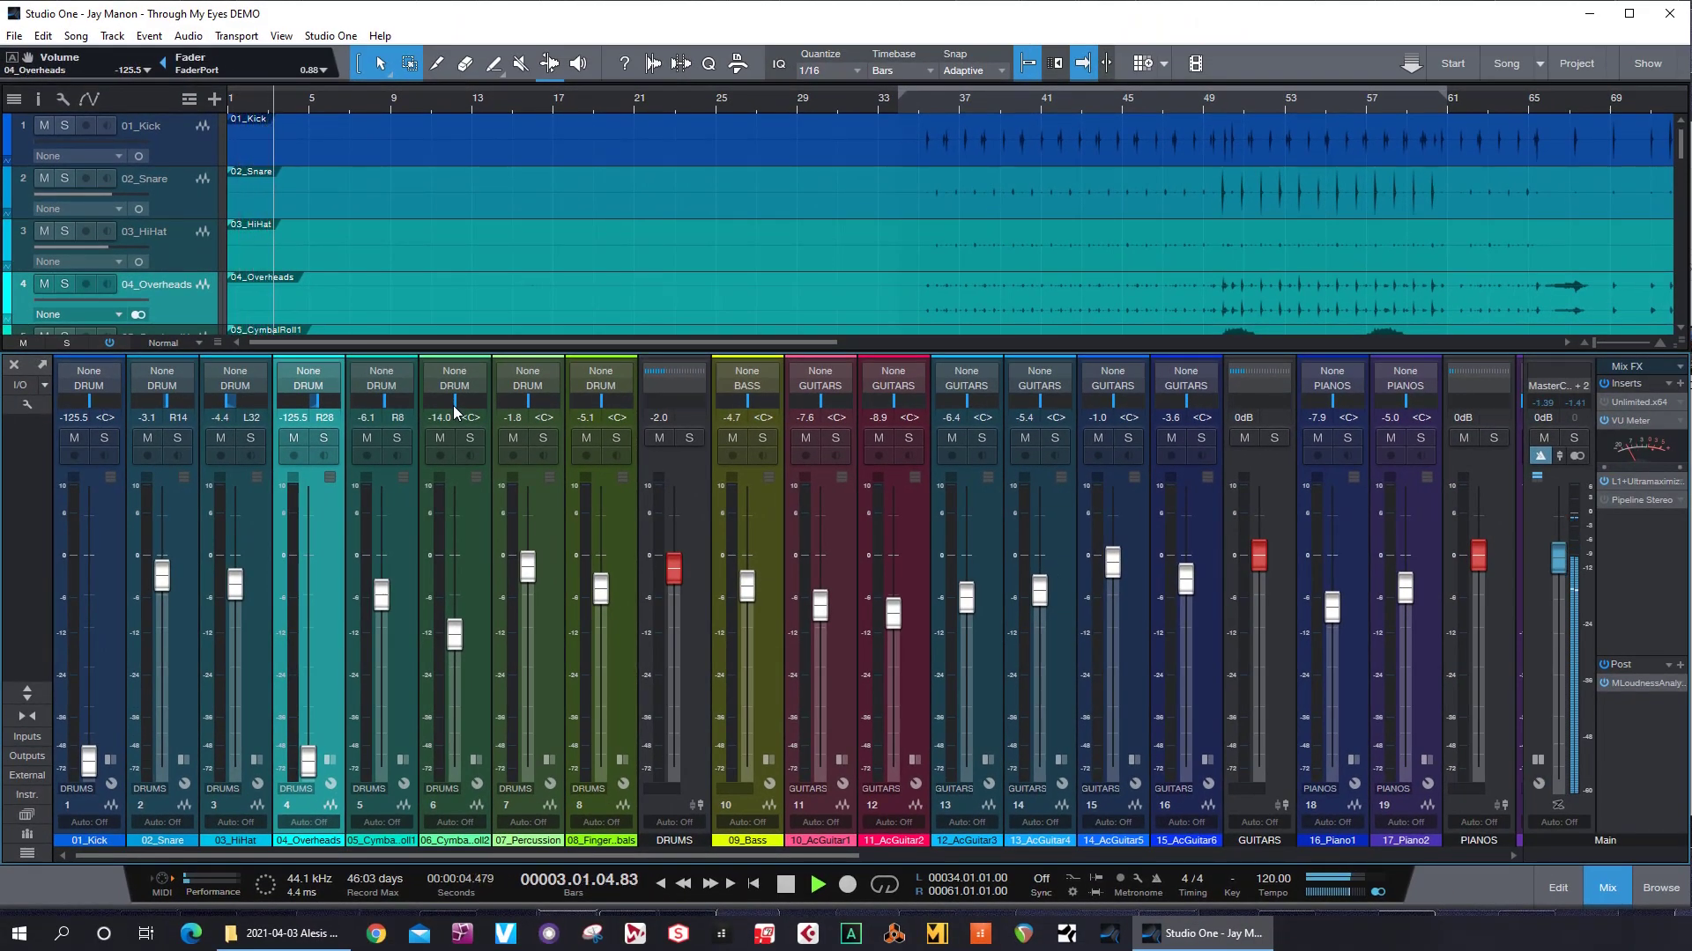
# Stop the song playback and switch the arrangement's track height to Medium, finishing at Small
pyautogui.press('space')
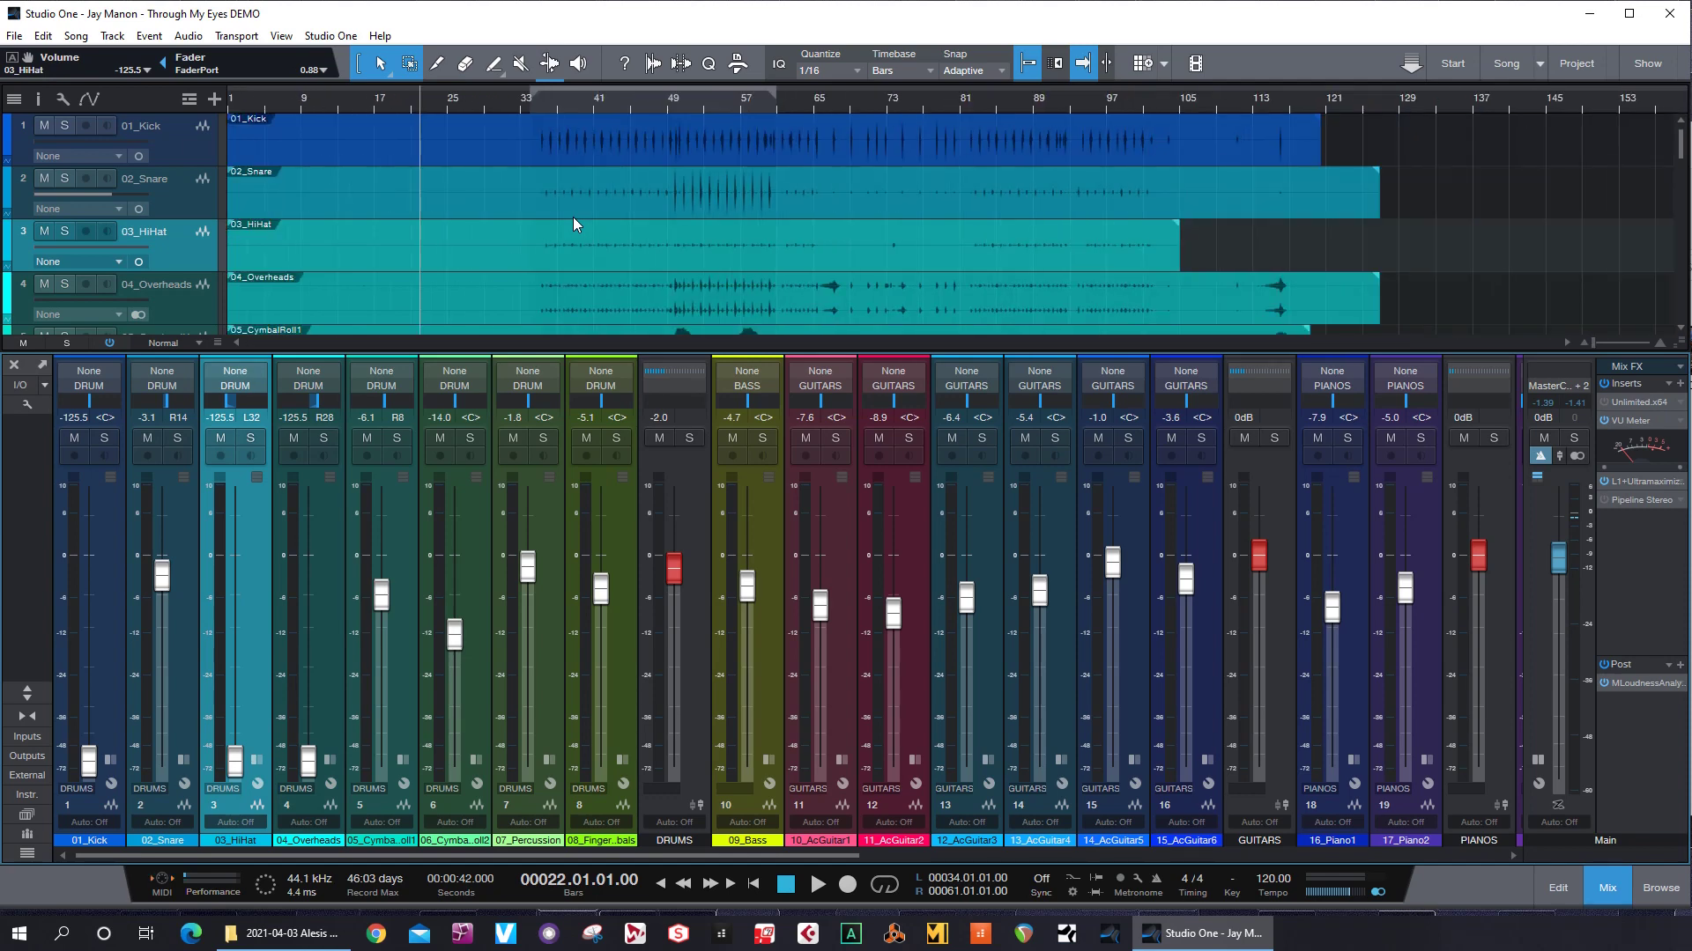
pyautogui.hotkey('shift', 'e')
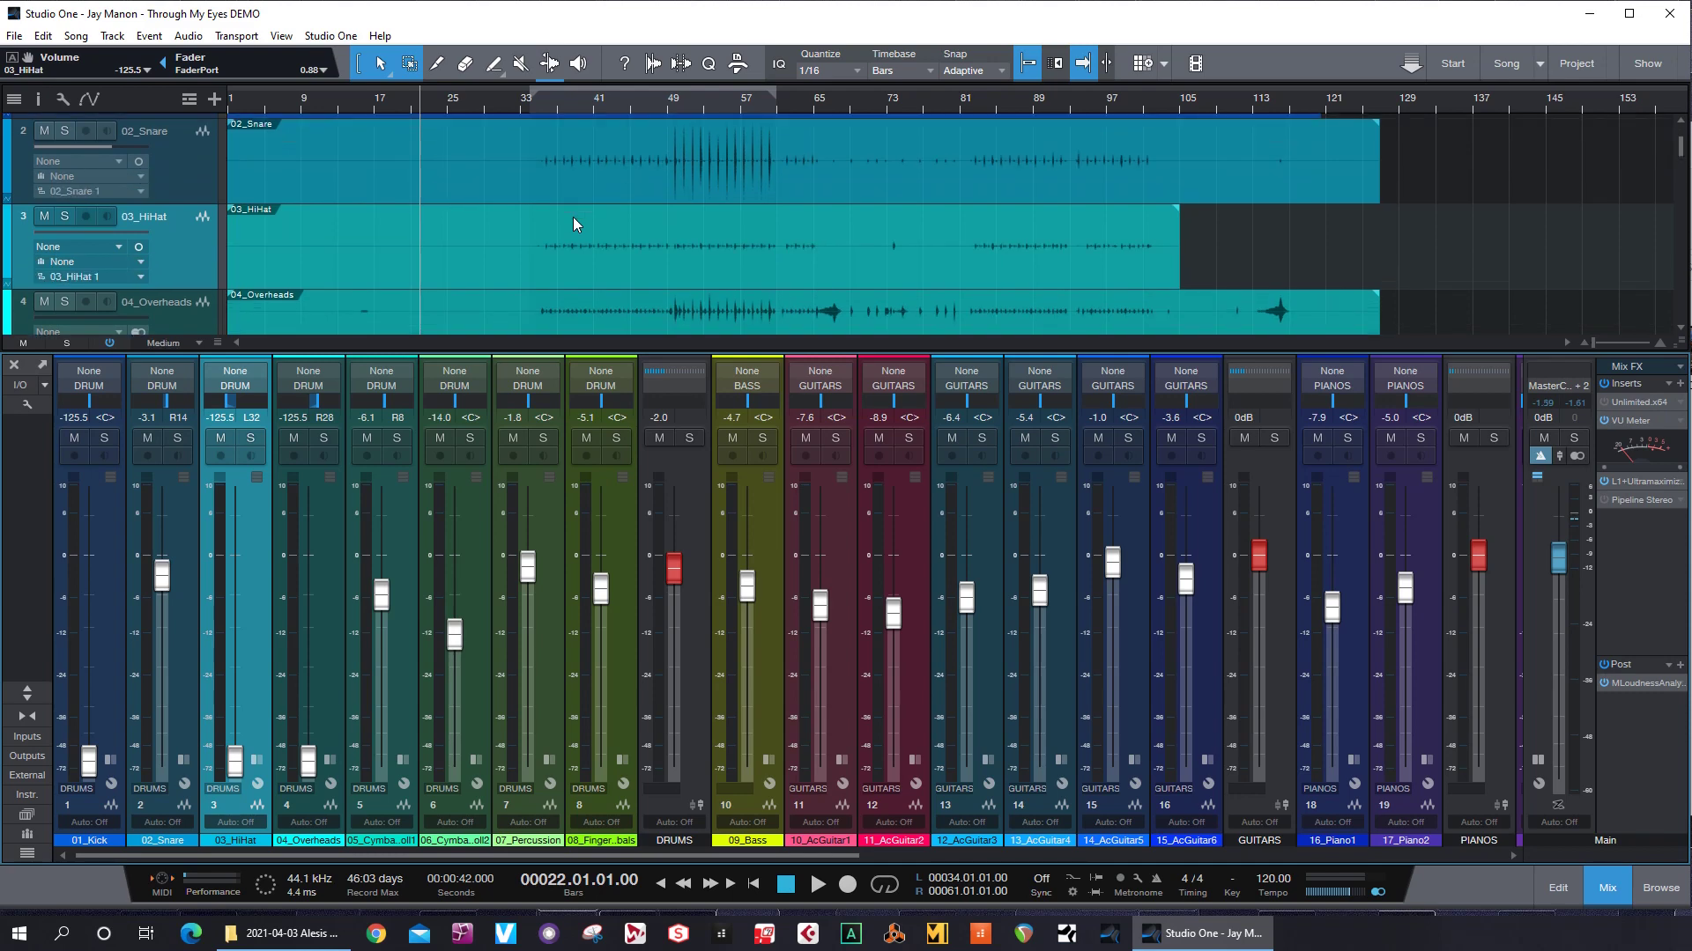
pyautogui.hotkey('shift', 'w')
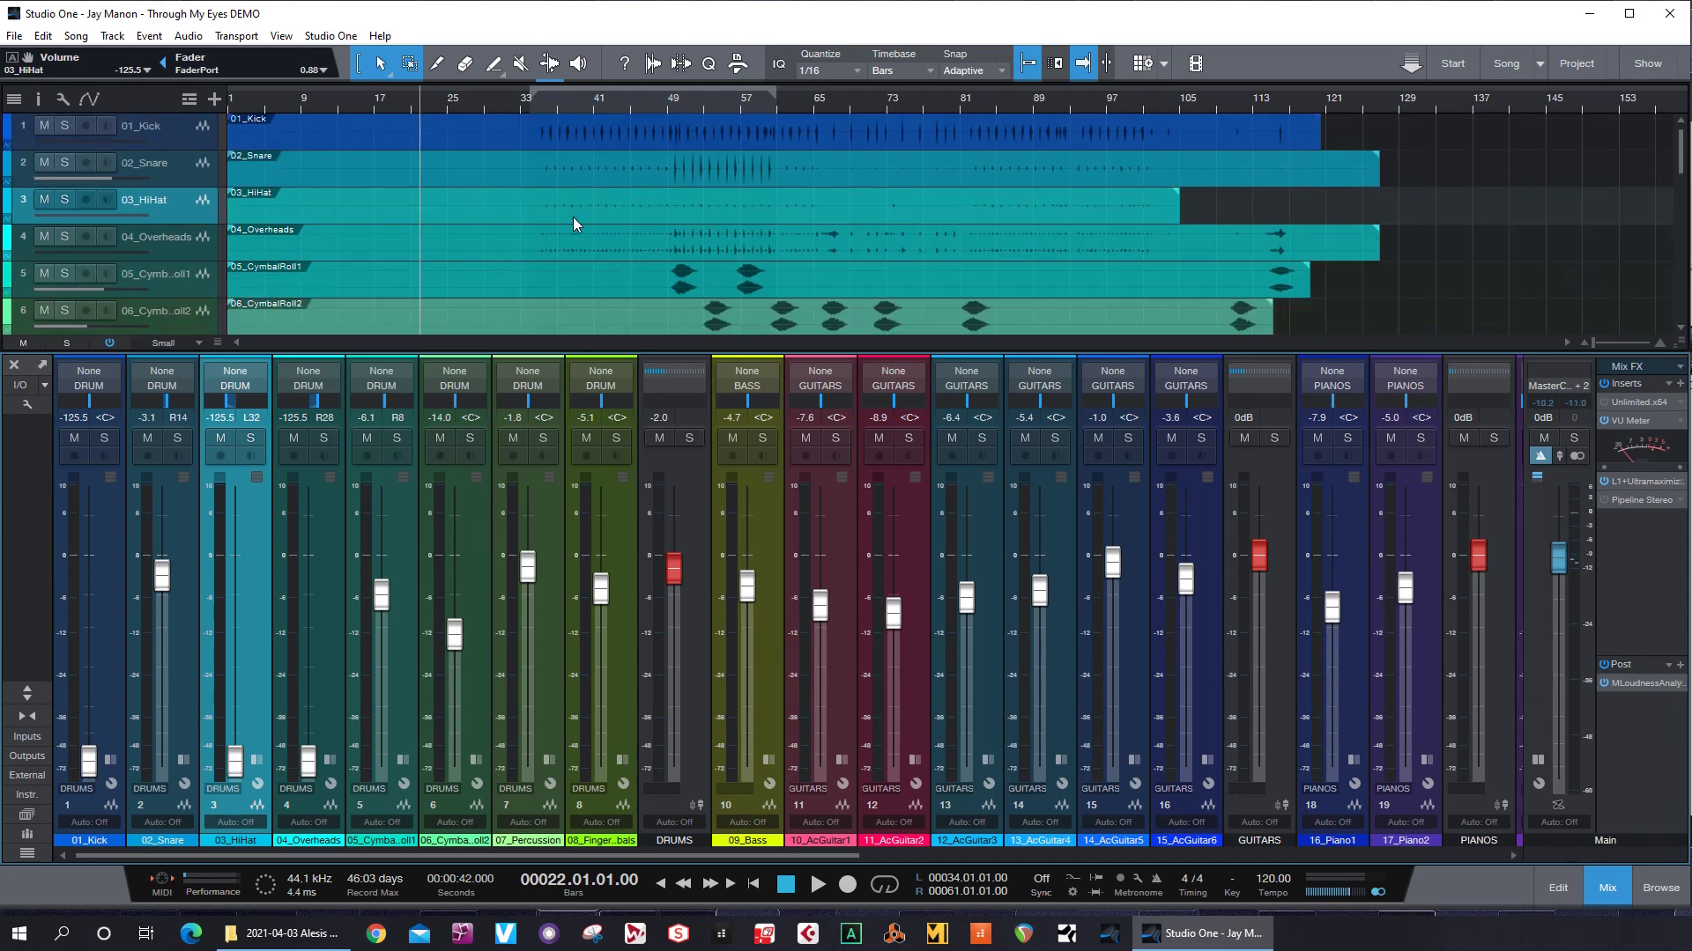